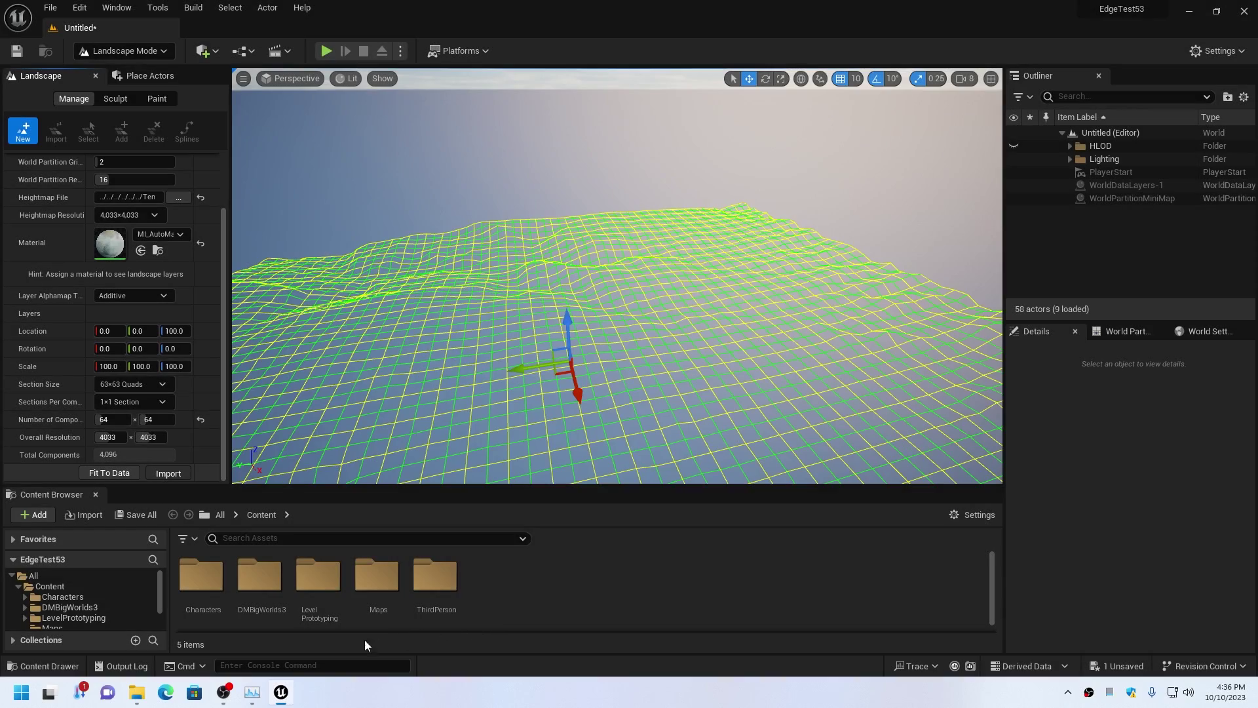
# - Switch to Task Manager and examine the GPU and memory usage while the landscape editor regions are being created
pyautogui.click(252, 692)
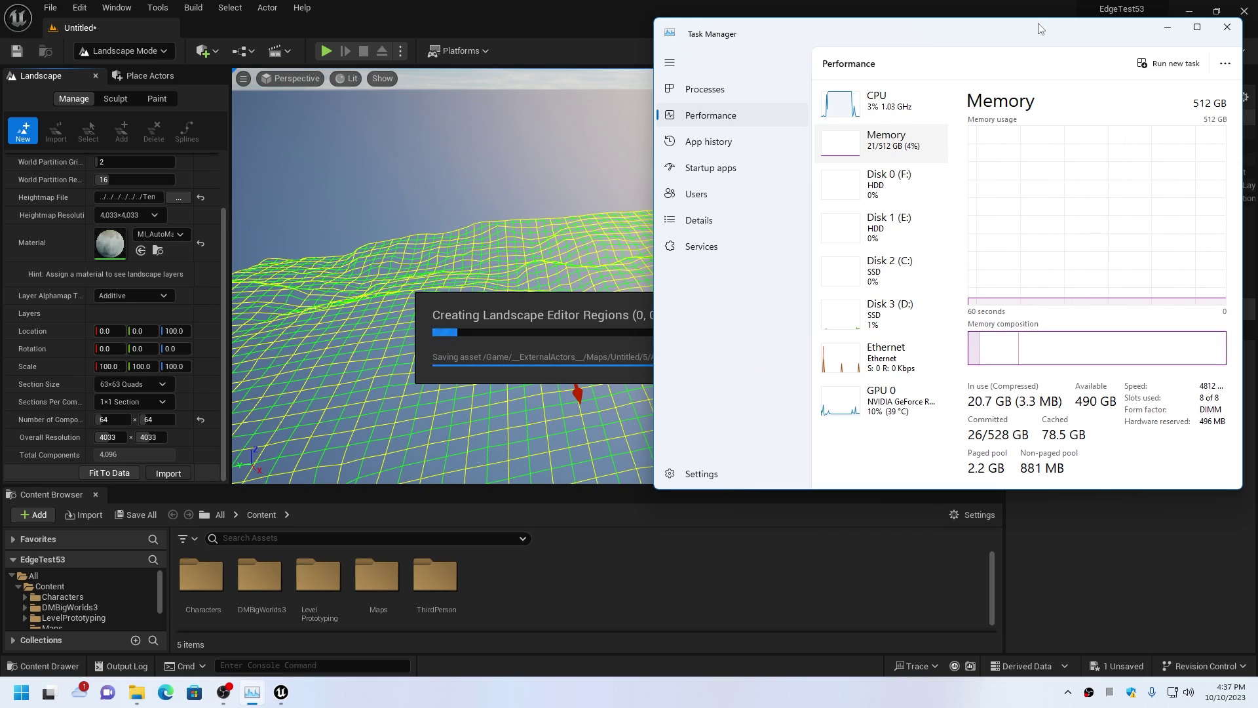
pyautogui.click(881, 400)
pyautogui.click(886, 148)
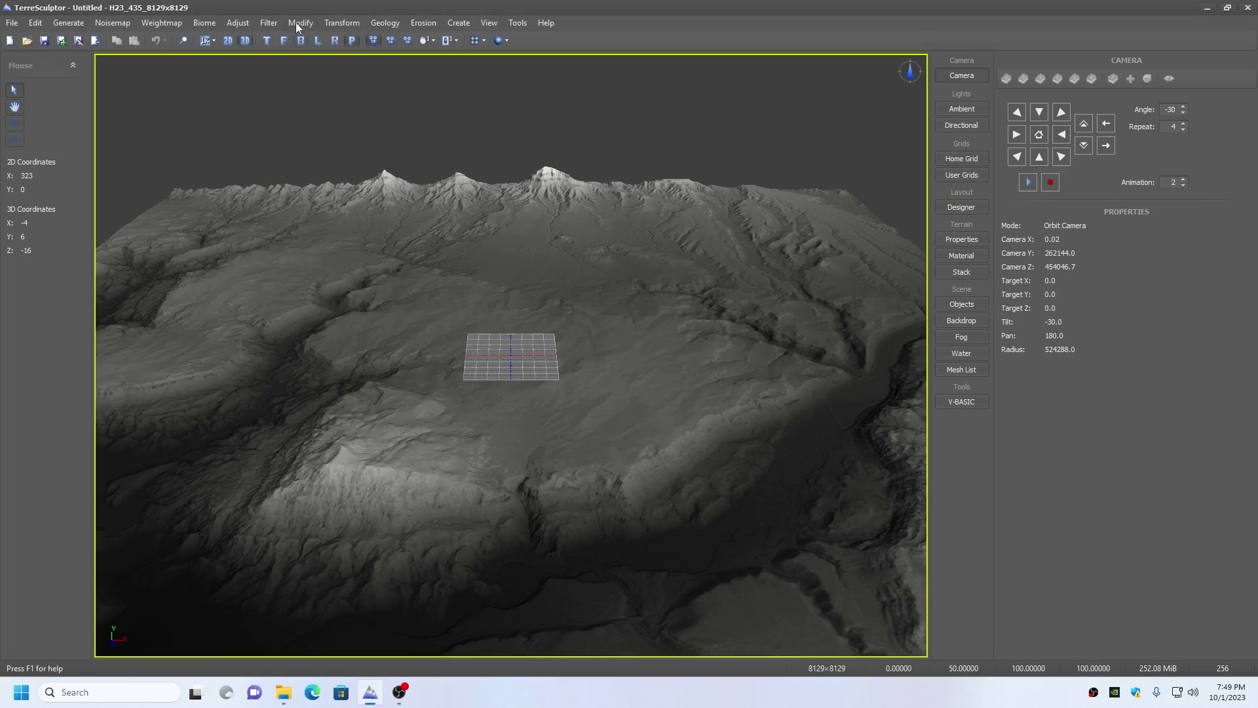
# - Resample the heightmap in TerreSculptor to 8065 × 8065 using Best (Lanczos) quality
pyautogui.click(300, 23)
pyautogui.click(316, 292)
pyautogui.write('8065')
pyautogui.press('Tab')
pyautogui.write('8065')
pyautogui.click(672, 382)
pyautogui.click(616, 426)
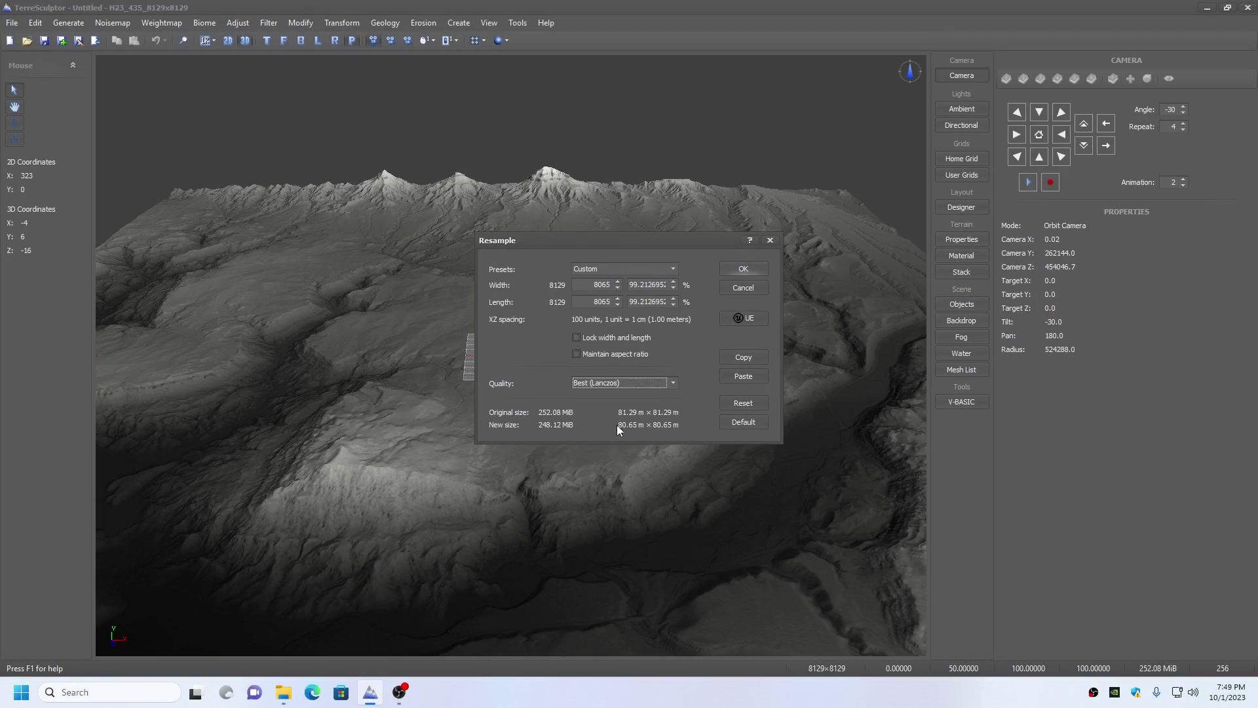
pyautogui.click(745, 268)
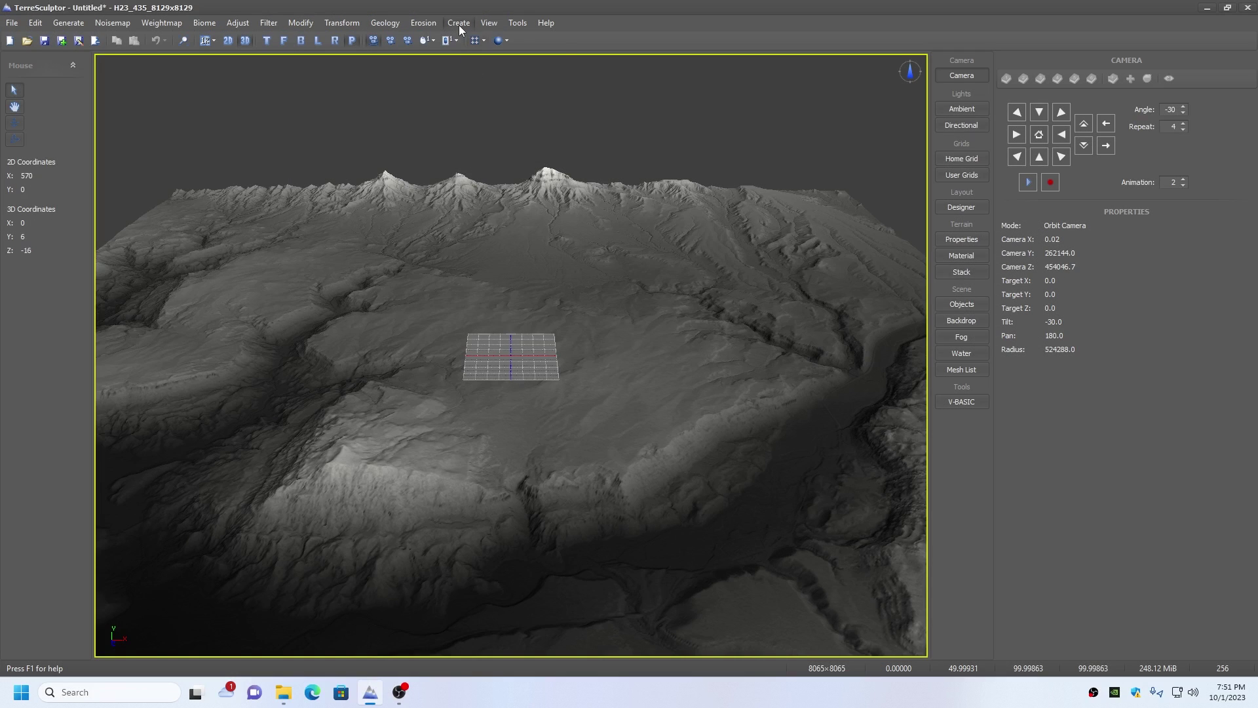
# - Set up TileEx Creator to split the heightmap into 2 × 2 tiles with shared tile edges
pyautogui.click(460, 28)
pyautogui.click(473, 133)
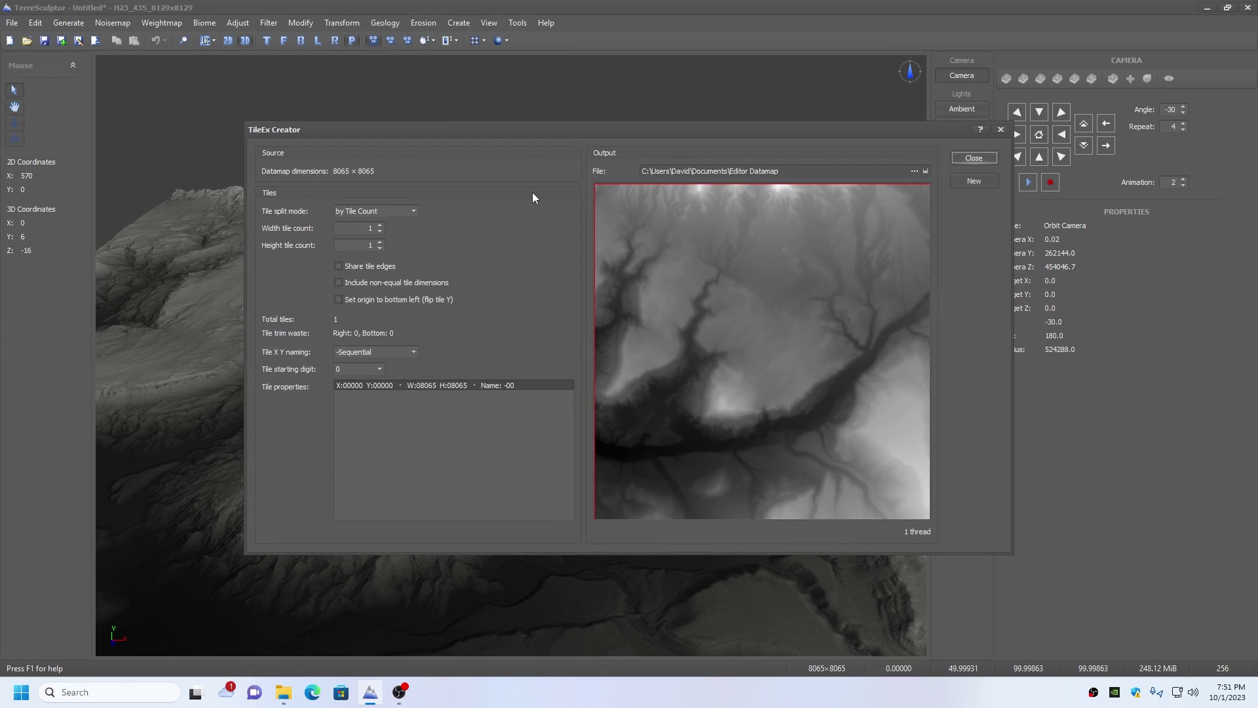
pyautogui.click(380, 224)
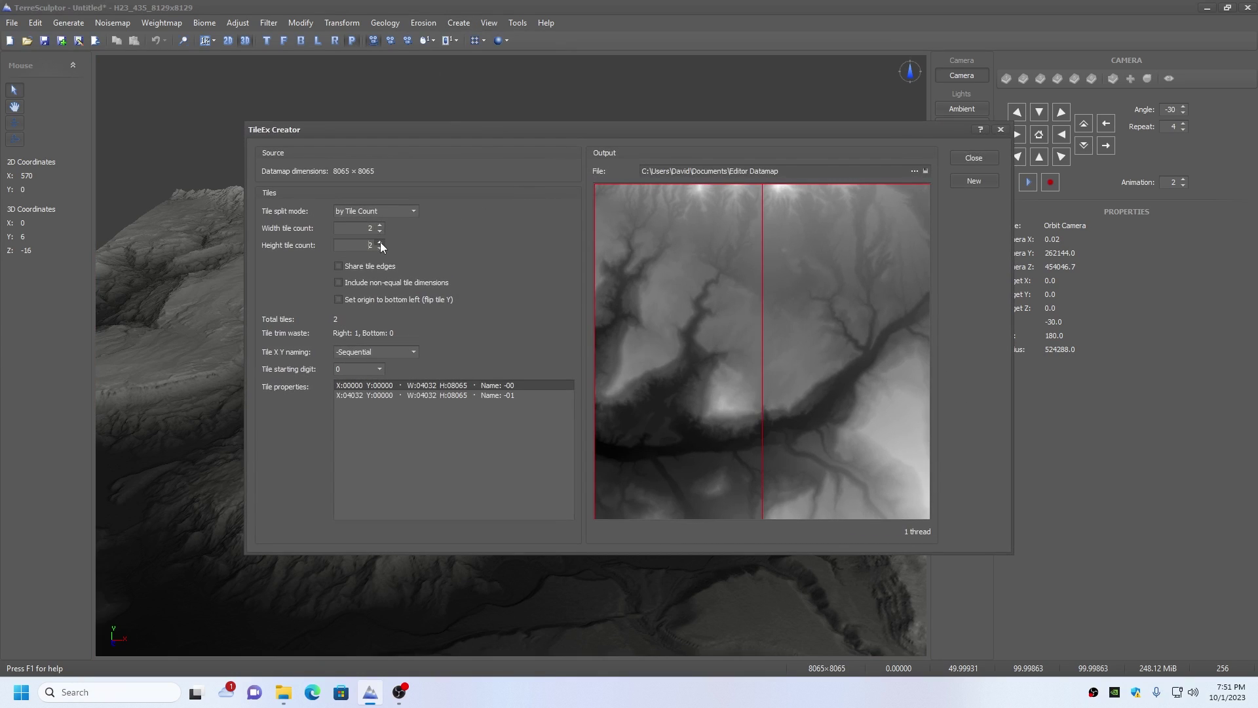
pyautogui.click(380, 241)
pyautogui.click(336, 265)
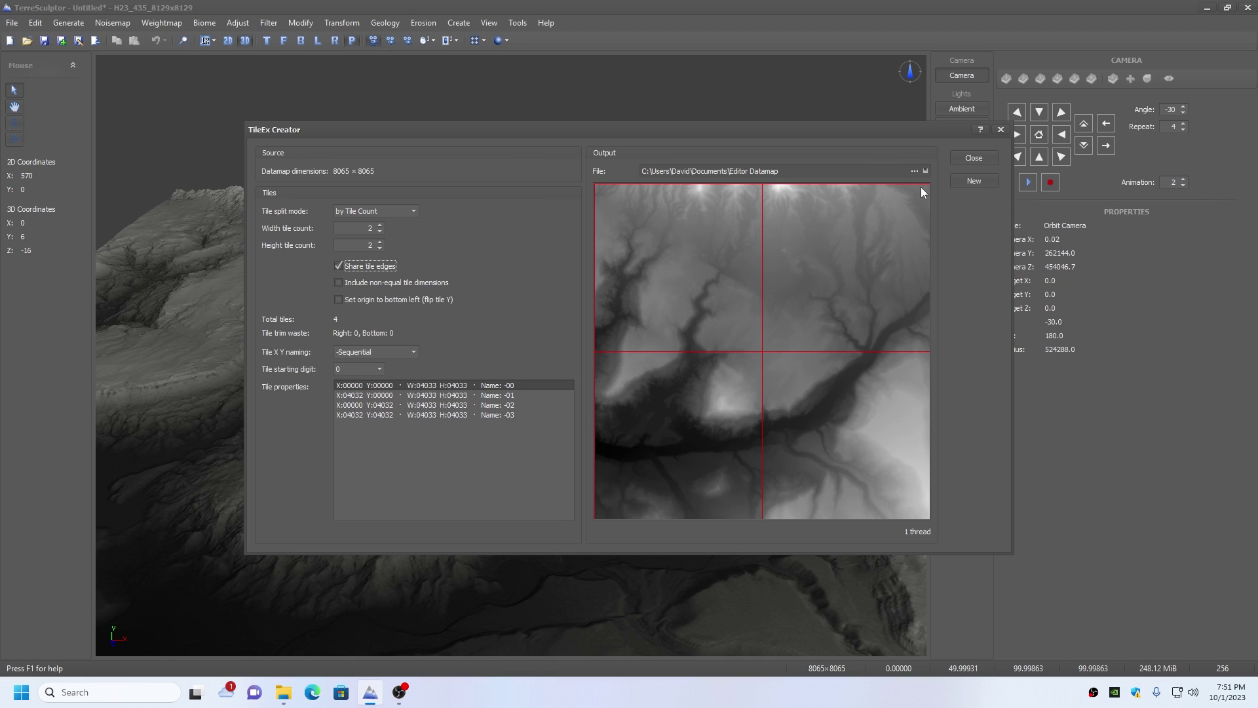
# - Set the tile output to PNG files with the base name Tile4033A in the D:\Temp folder
pyautogui.click(914, 171)
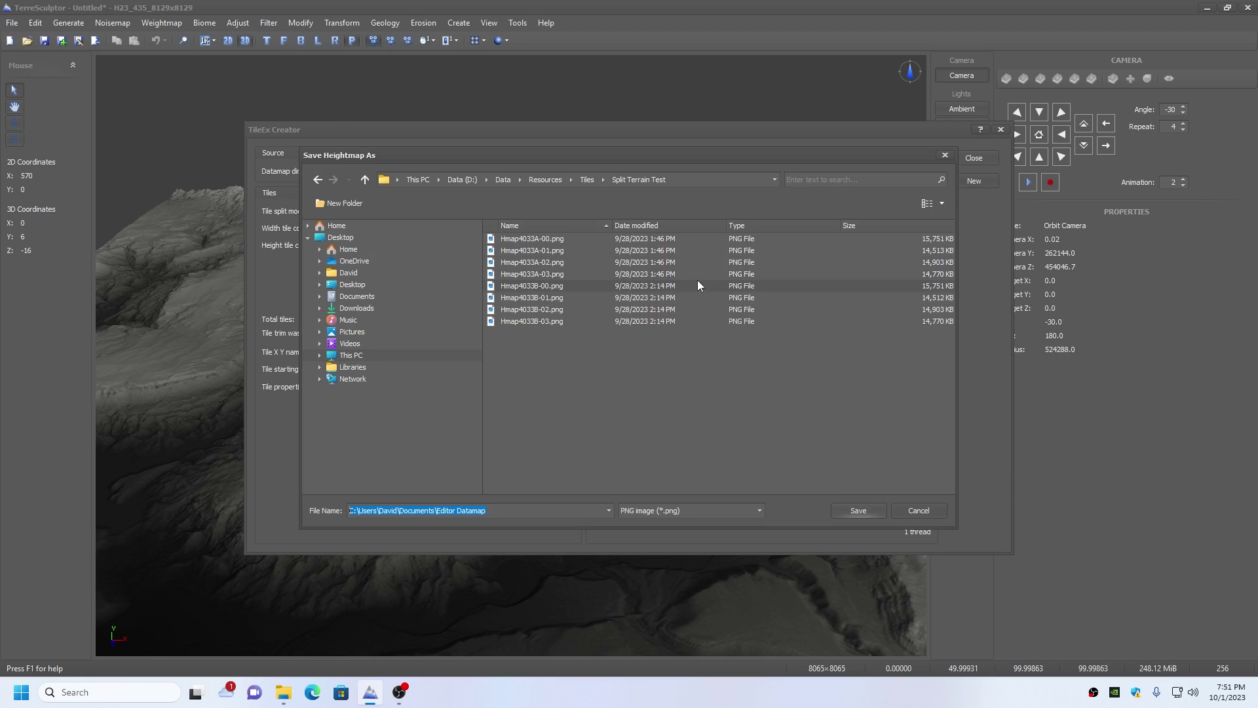
pyautogui.click(501, 179)
pyautogui.click(462, 179)
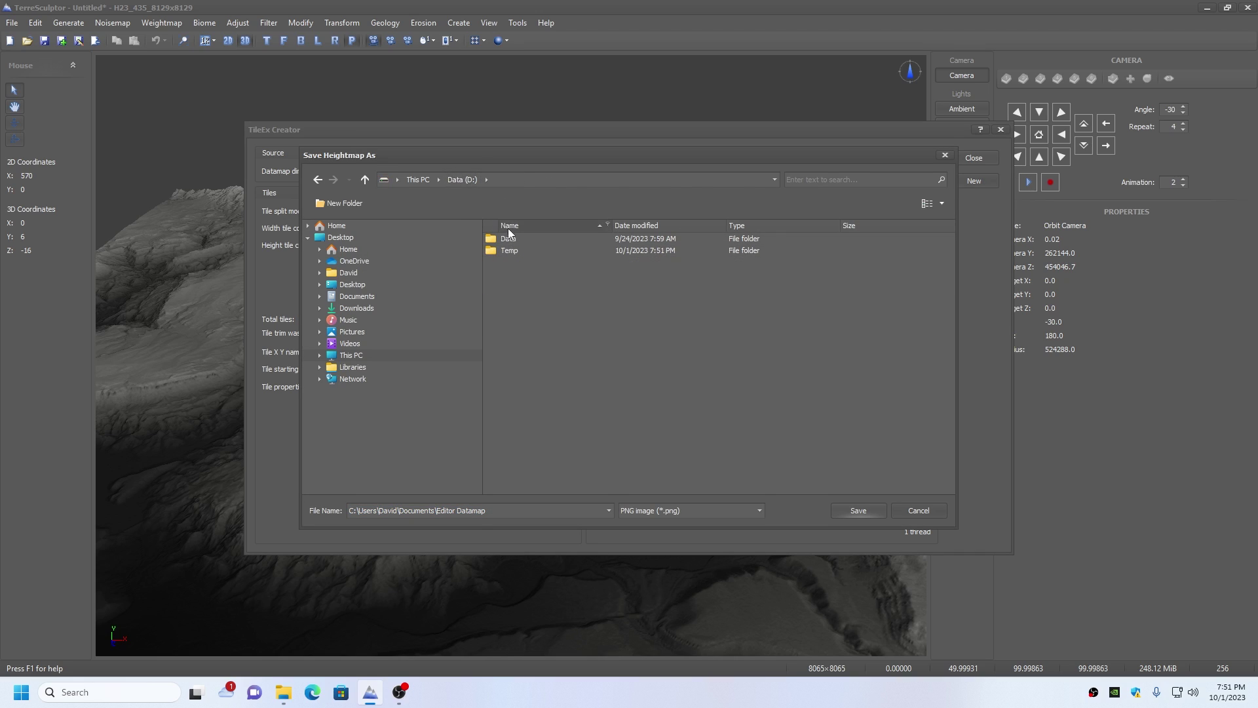
pyautogui.doubleClick(509, 250)
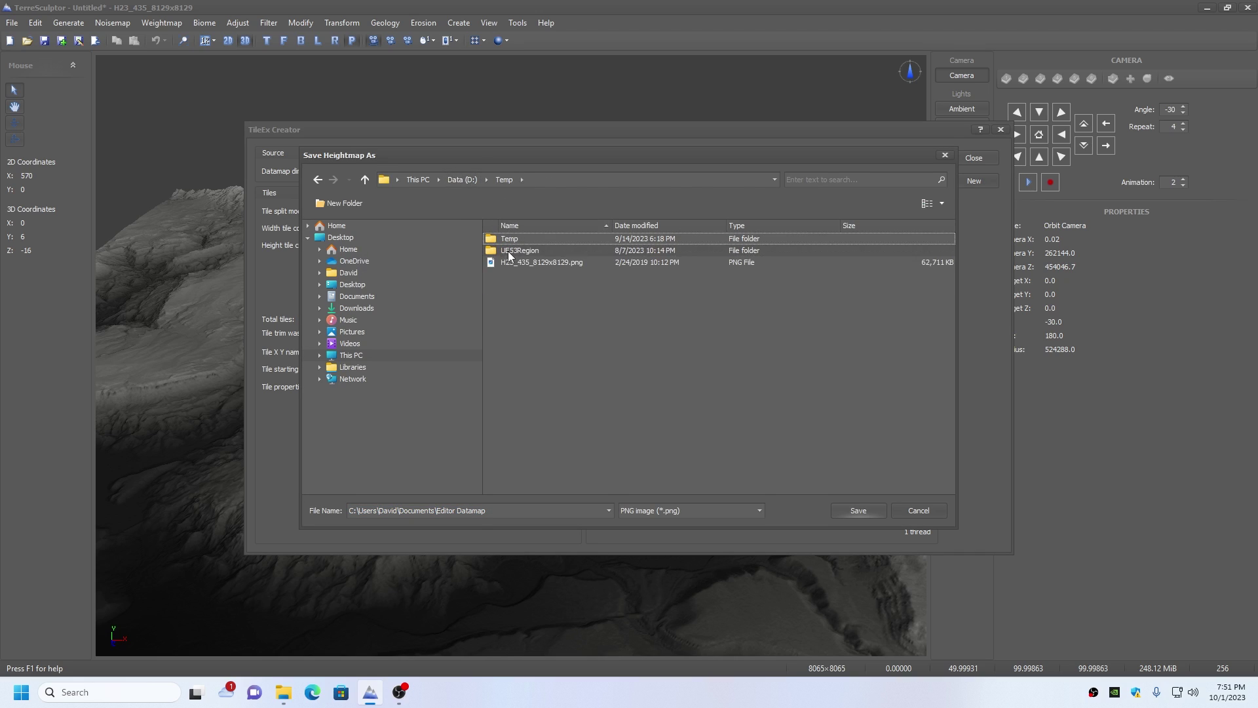
pyautogui.click(504, 511)
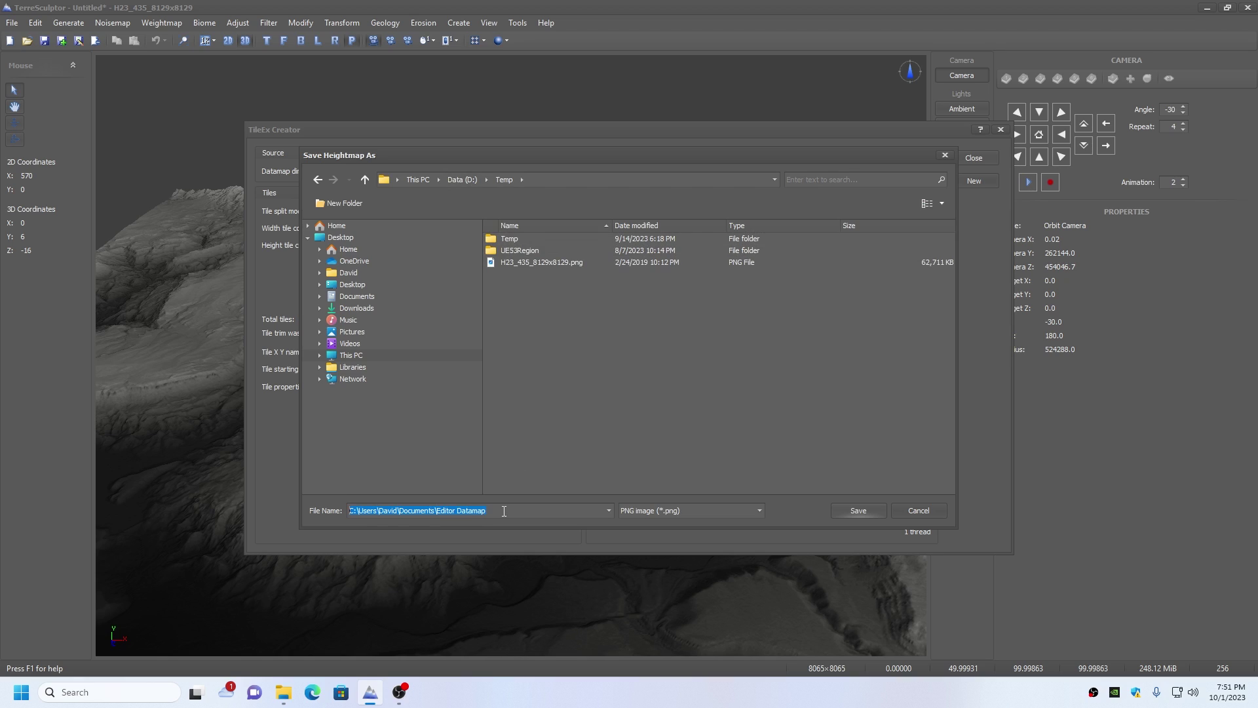
pyautogui.write('Tile')
pyautogui.click(864, 511)
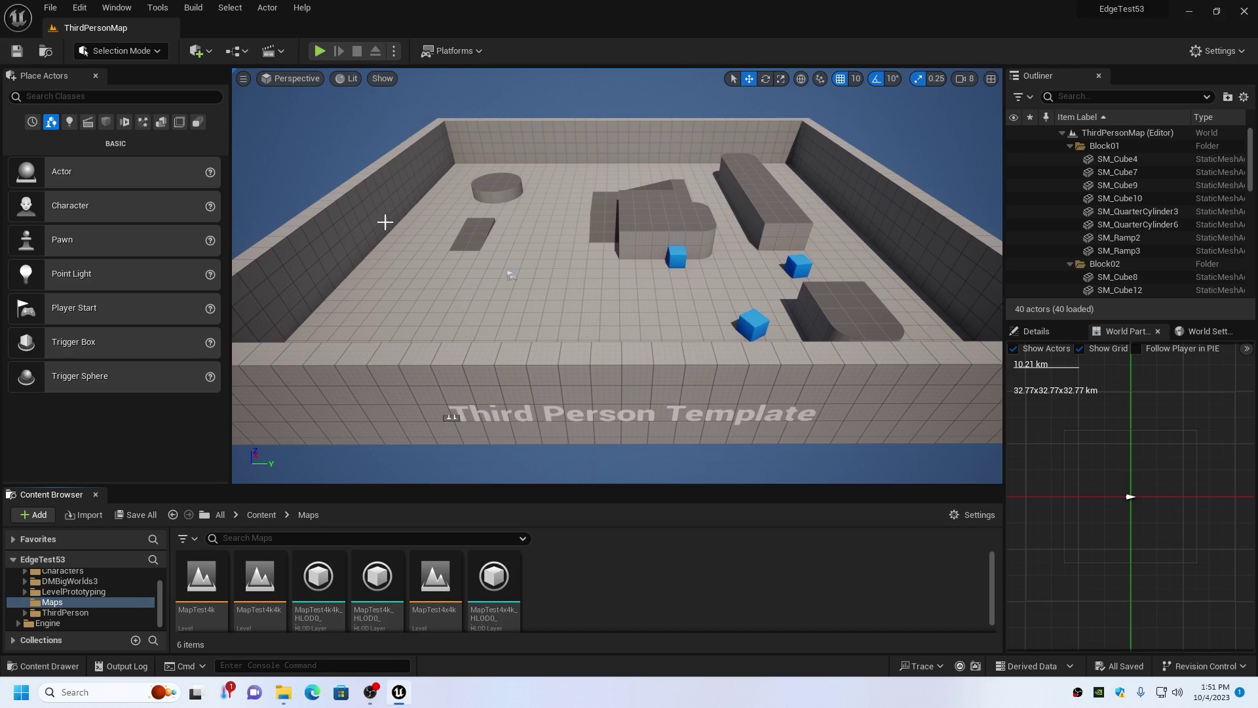
# - Create a new level in Unreal Editor from the Open World template
pyautogui.click(50, 7)
pyautogui.click(79, 44)
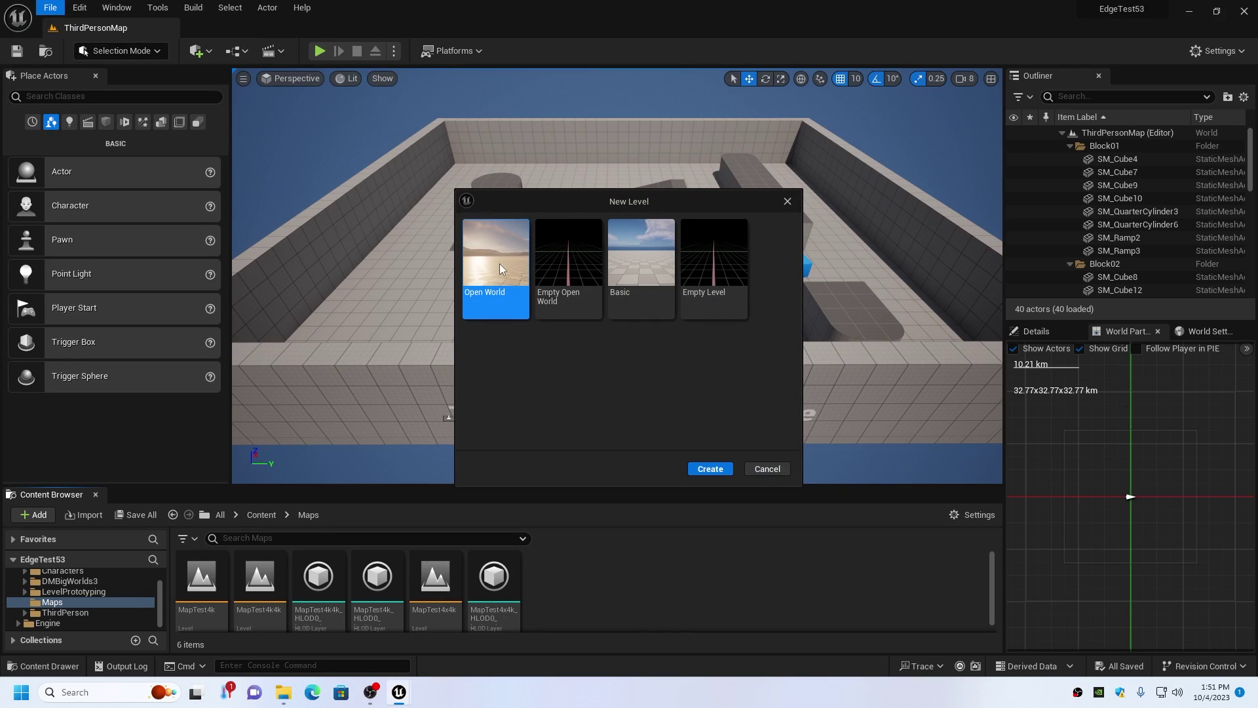
pyautogui.click(710, 468)
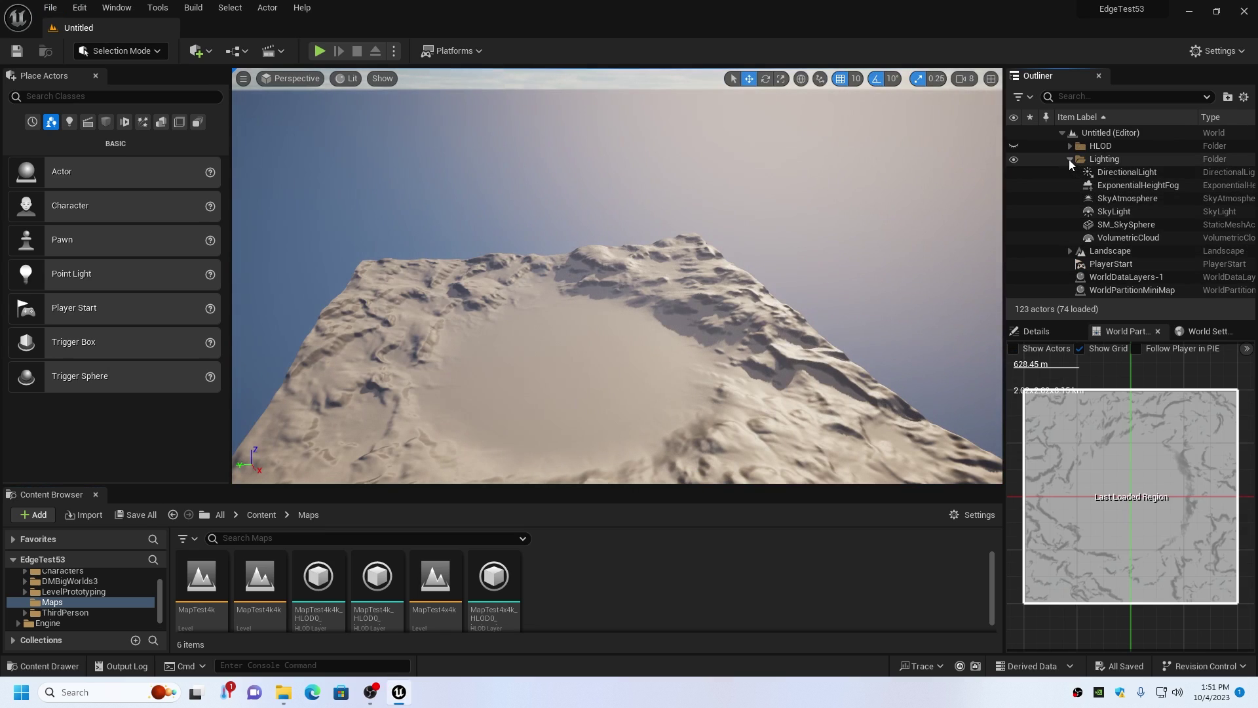
# - Delete all the LandscapeStreamingProxy actors and their parent Landscape actor from the new level
pyautogui.click(1069, 159)
pyautogui.click(1070, 172)
pyautogui.click(1103, 179)
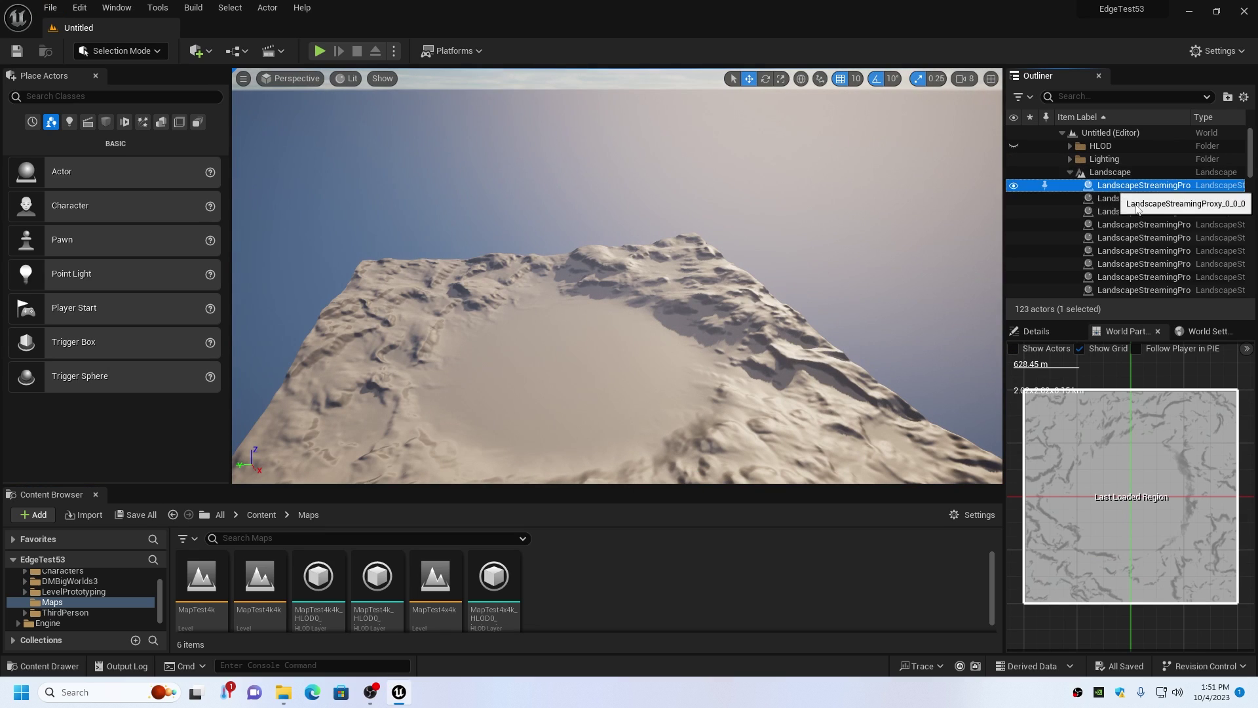
pyautogui.scroll(-2, 1162, 207)
pyautogui.moveTo(1250, 165); pyautogui.dragTo(1247, 283)
pyautogui.keyDown('shift'); pyautogui.click(1134, 250); pyautogui.keyUp('shift')
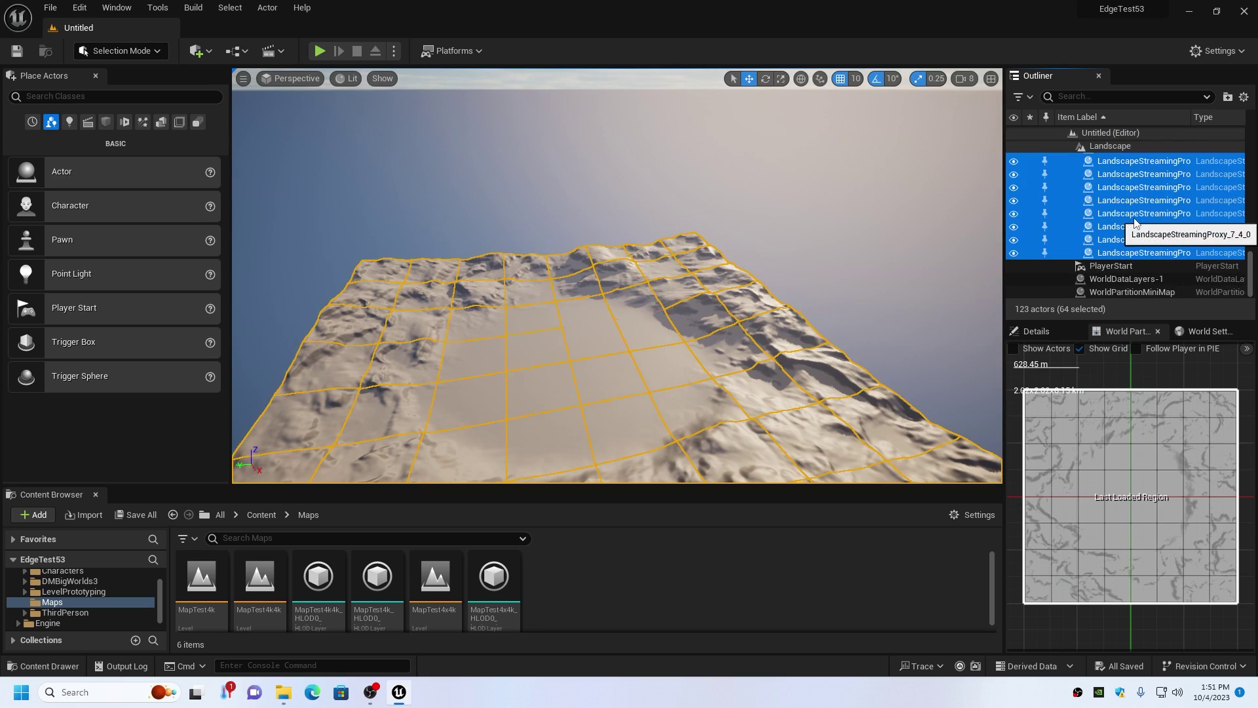
pyautogui.press('Delete')
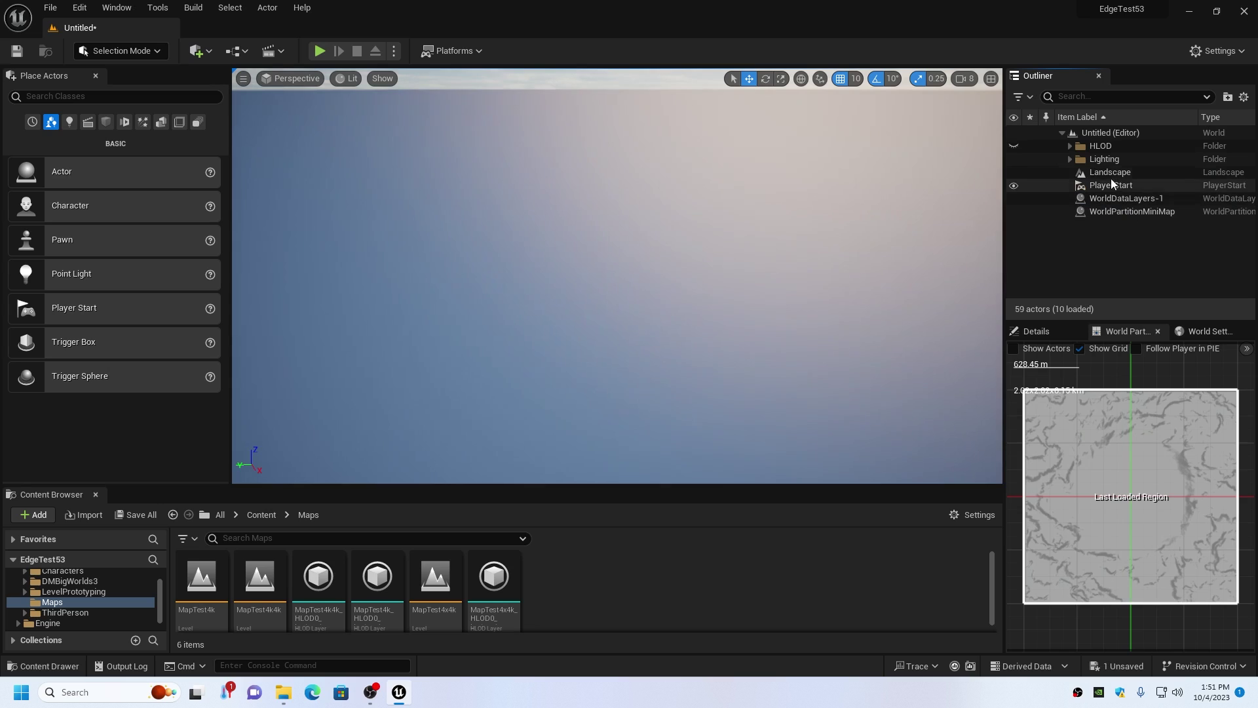
pyautogui.click(1110, 172)
pyautogui.press('Delete')
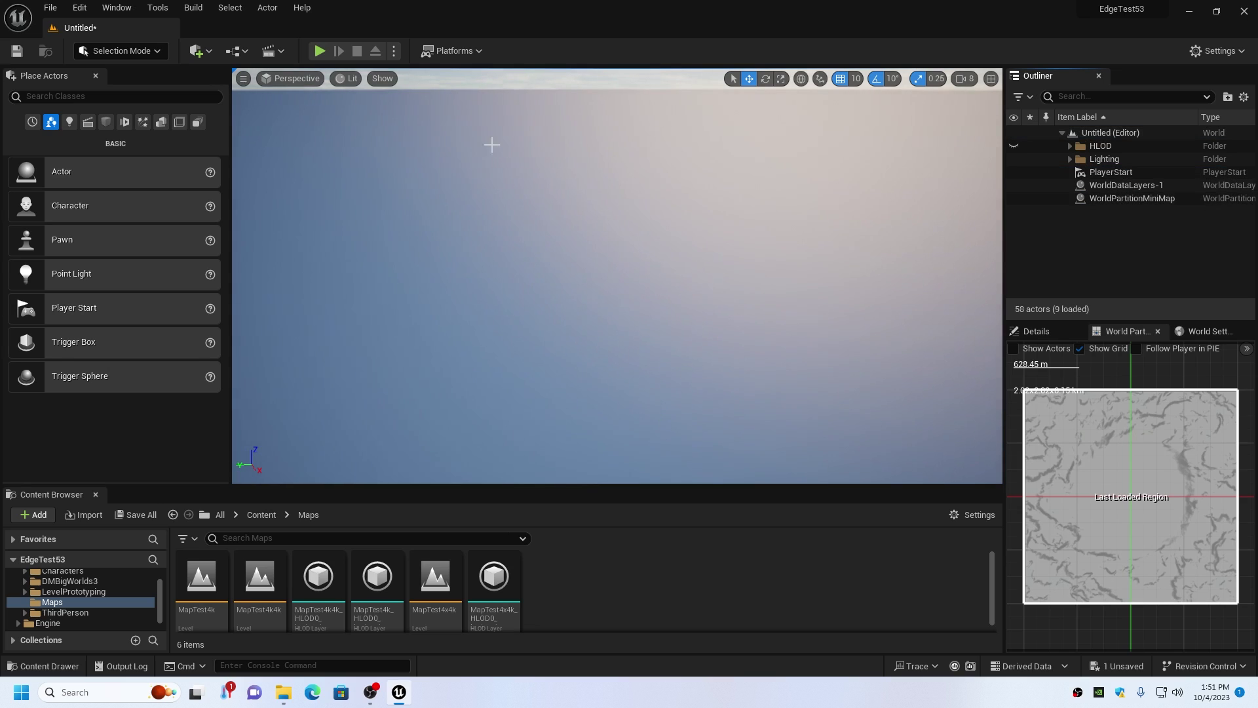
# - Save the current level as MapTest in the Maps folder
pyautogui.click(50, 8)
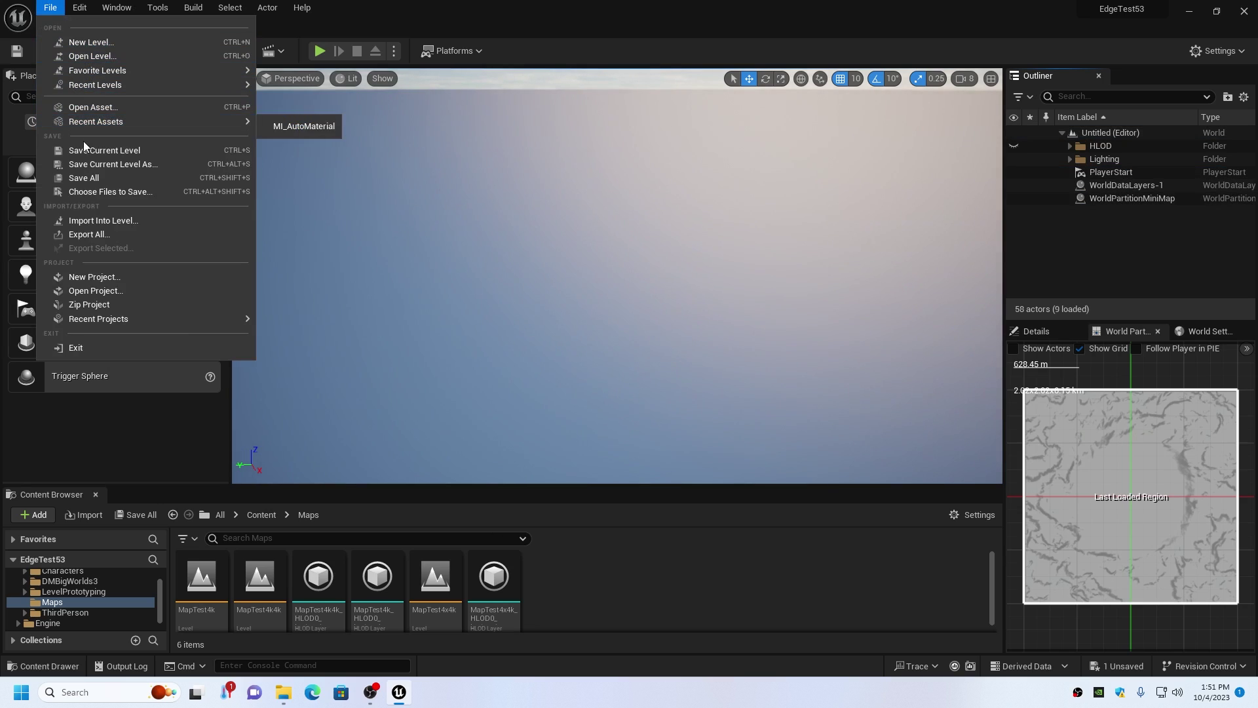
pyautogui.click(92, 164)
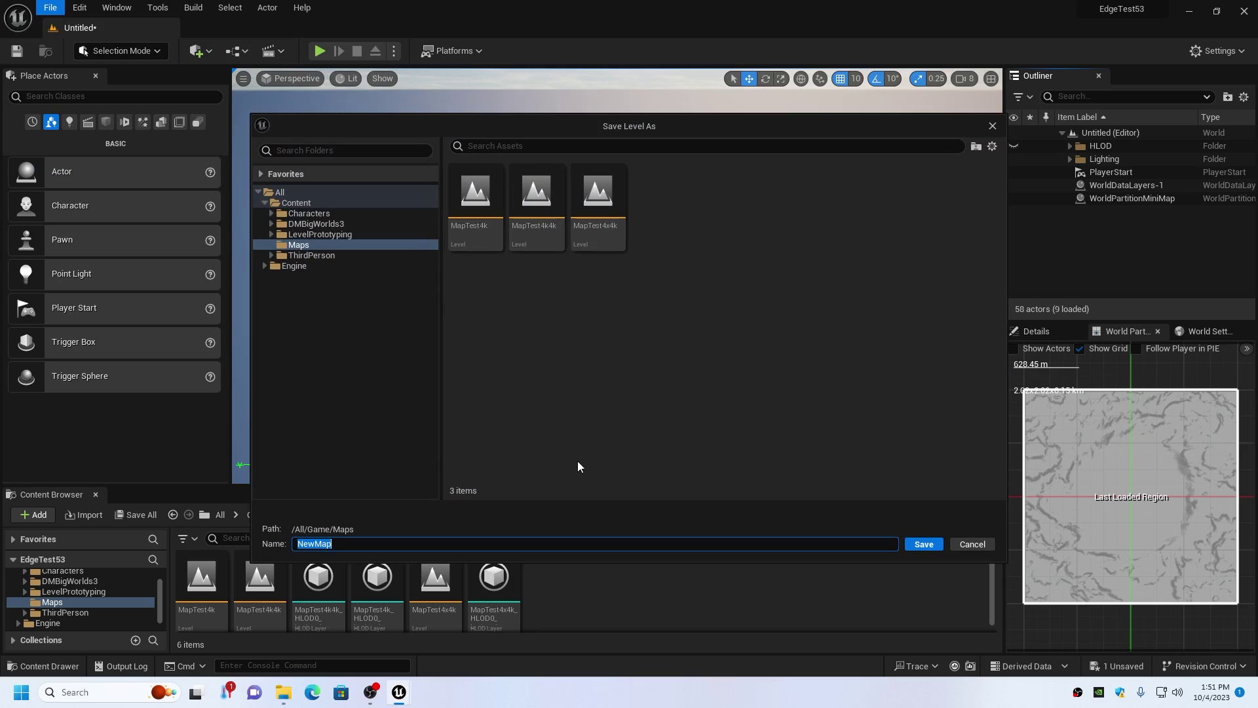
pyautogui.write('M')
pyautogui.click(921, 547)
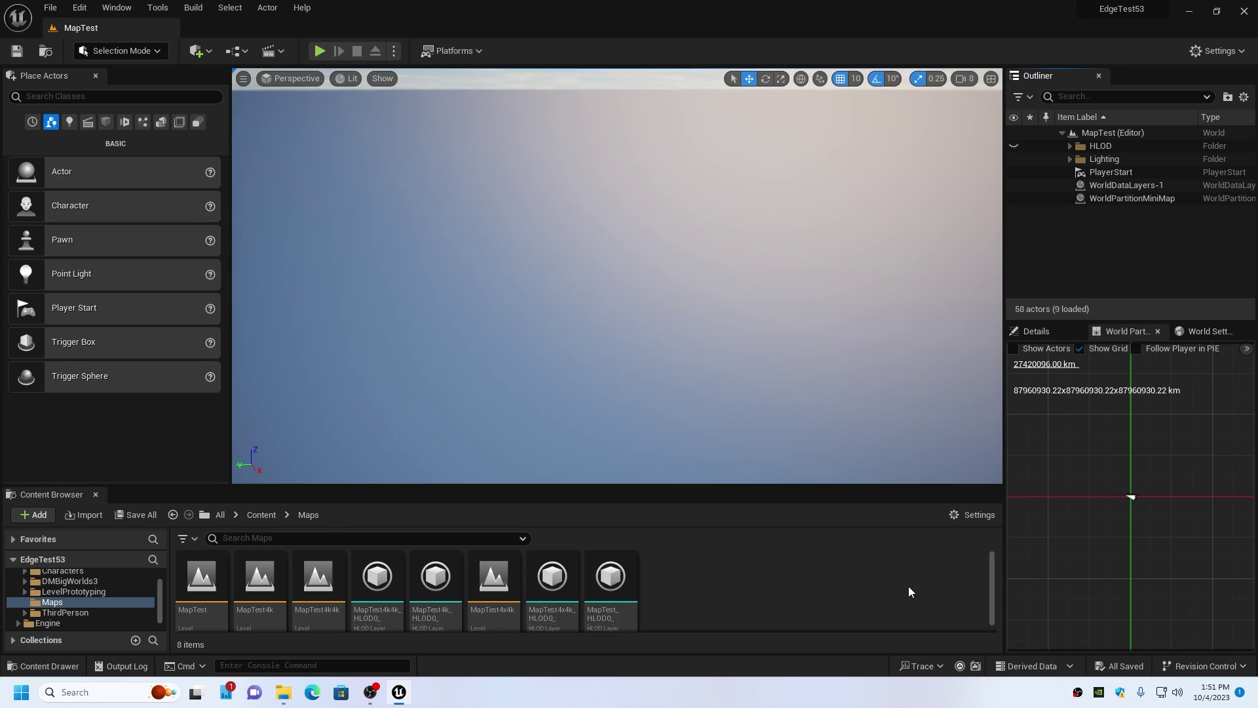
# - Import a new landscape in Landscape mode from the heightmap file Tile4033A-00.png in D:\Temp
pyautogui.click(120, 52)
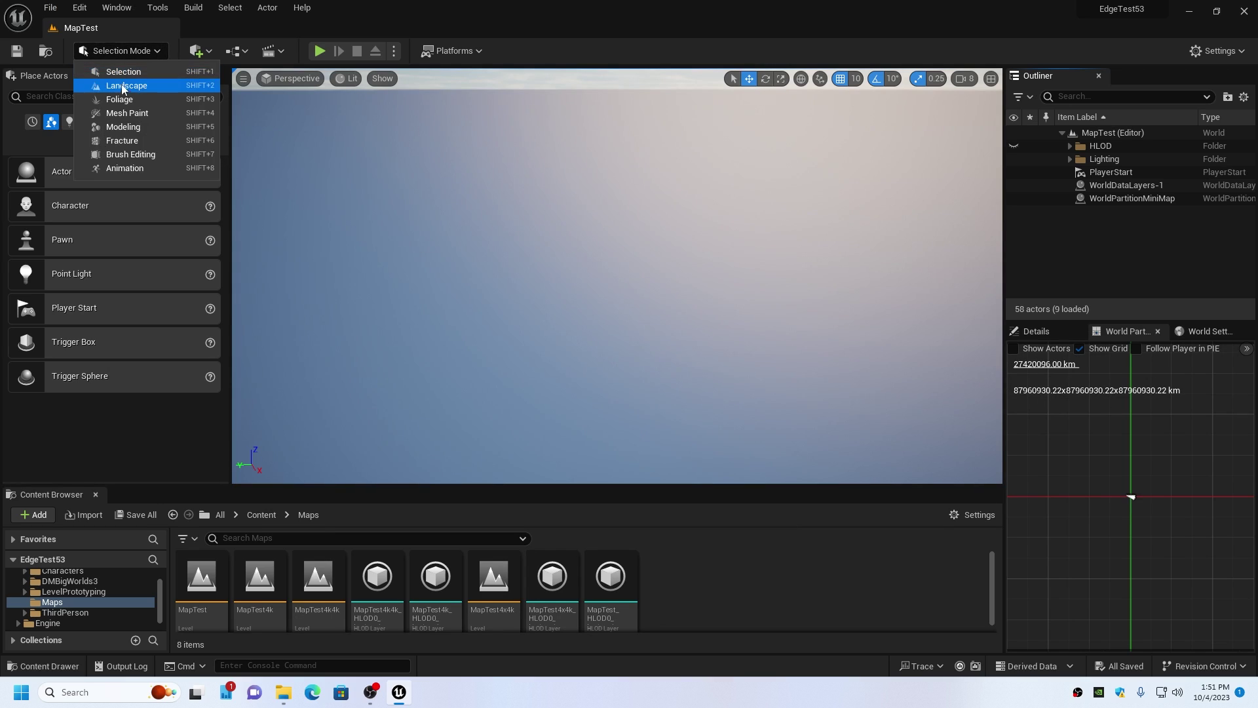
pyautogui.click(121, 87)
pyautogui.click(144, 181)
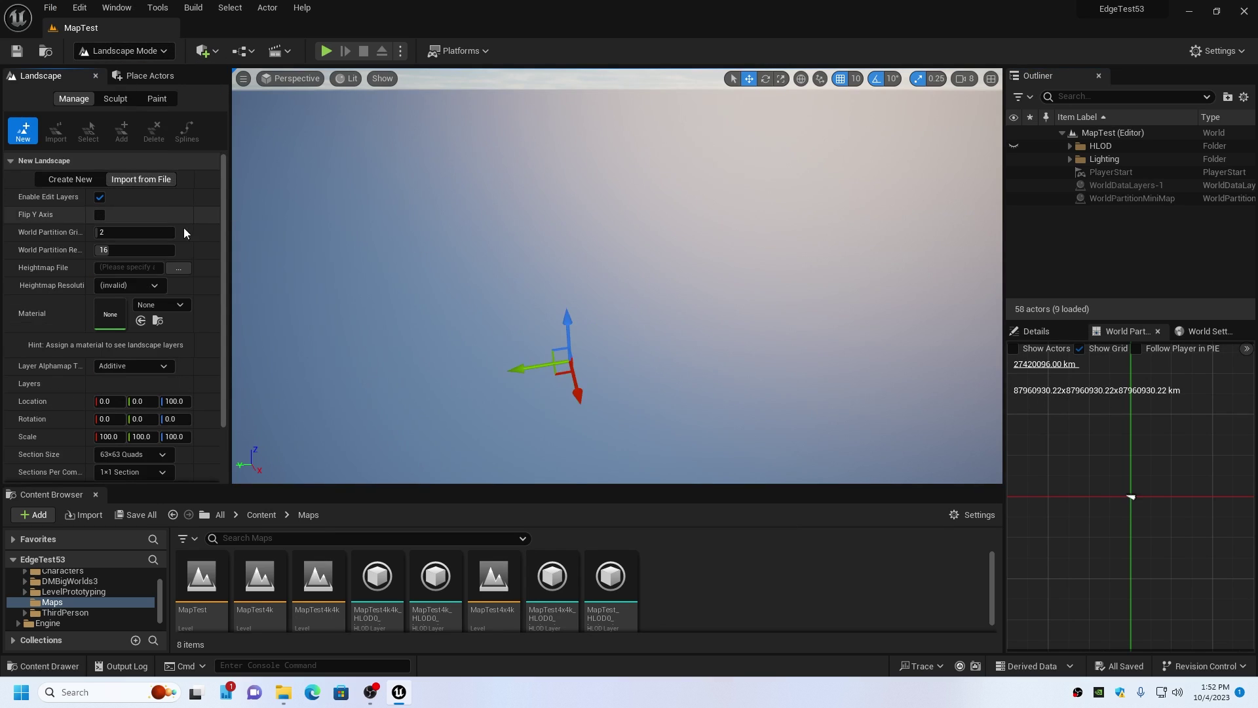
pyautogui.click(181, 270)
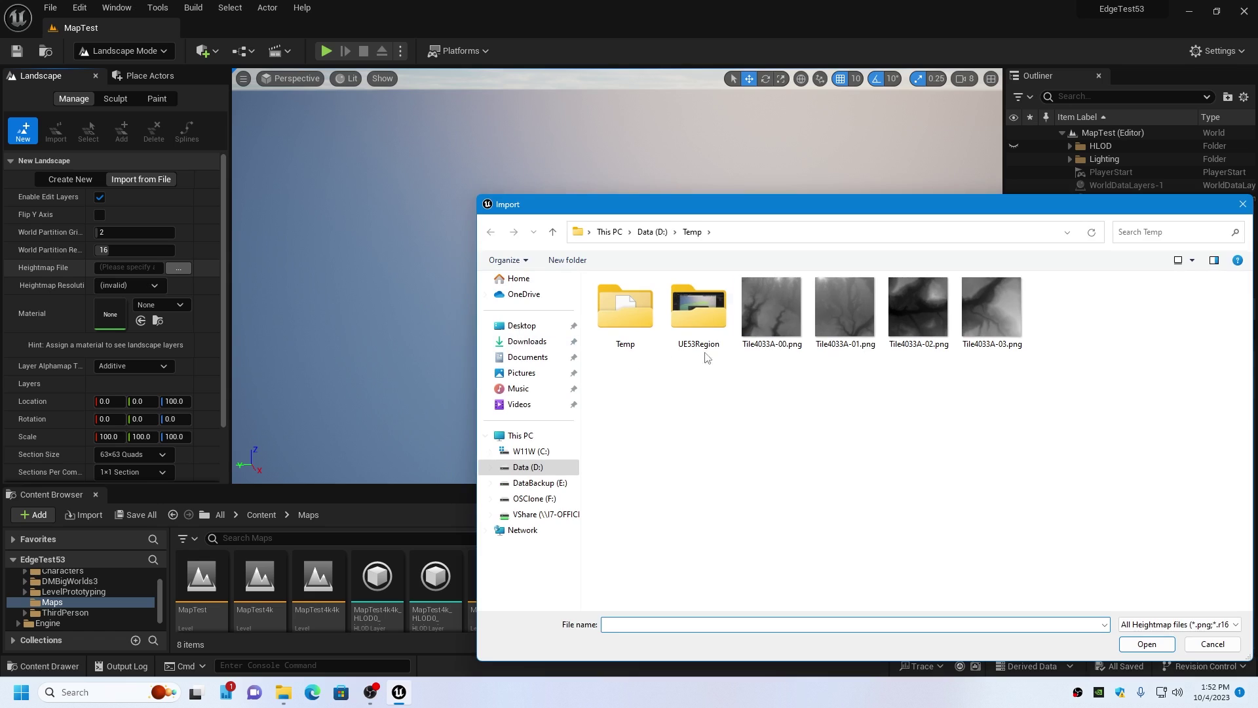
pyautogui.click(770, 306)
pyautogui.click(1147, 643)
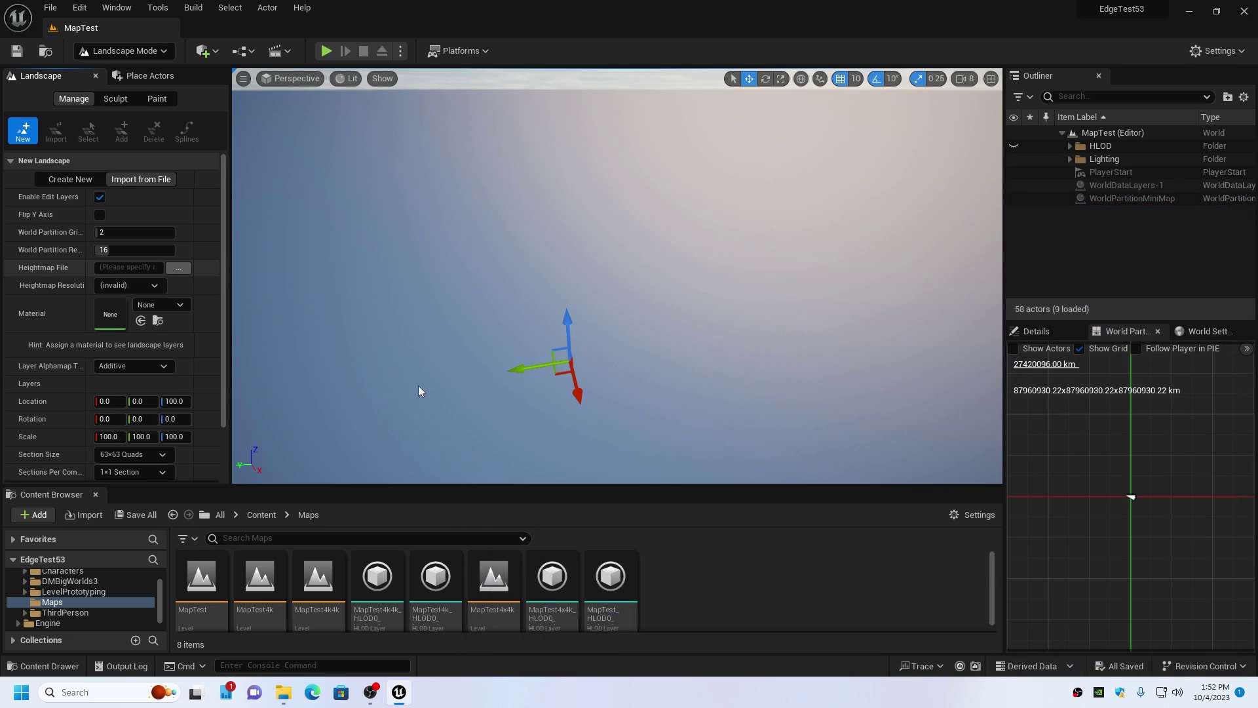
pyautogui.moveTo(224, 227); pyautogui.dragTo(226, 343)
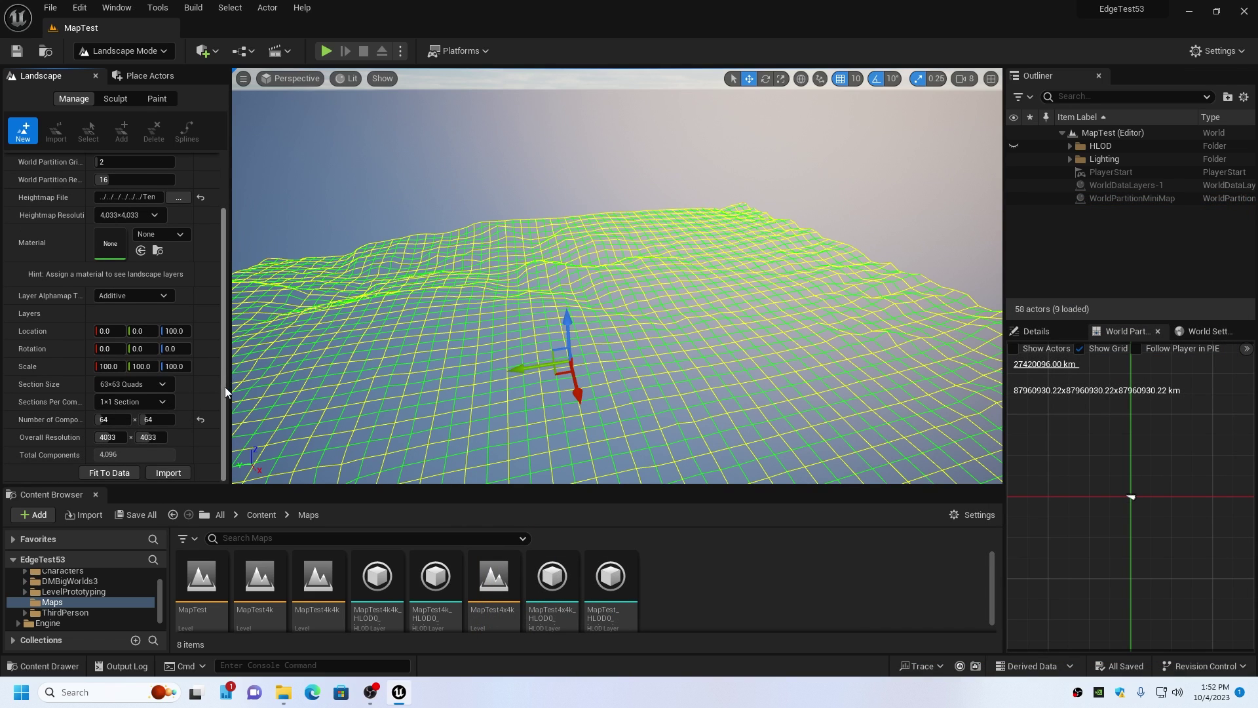
pyautogui.click(168, 472)
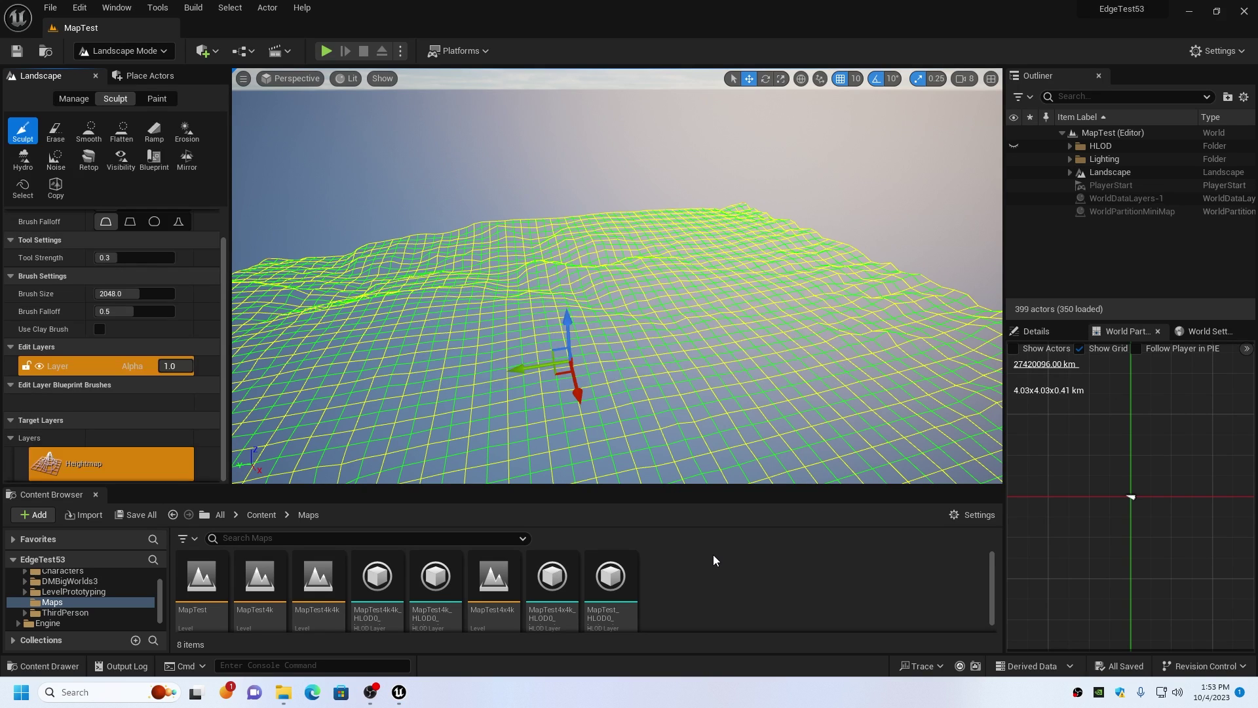
# - Return to Selection mode and load the region covering the whole 4 × 4 landscape grid in World Partition
pyautogui.click(103, 51)
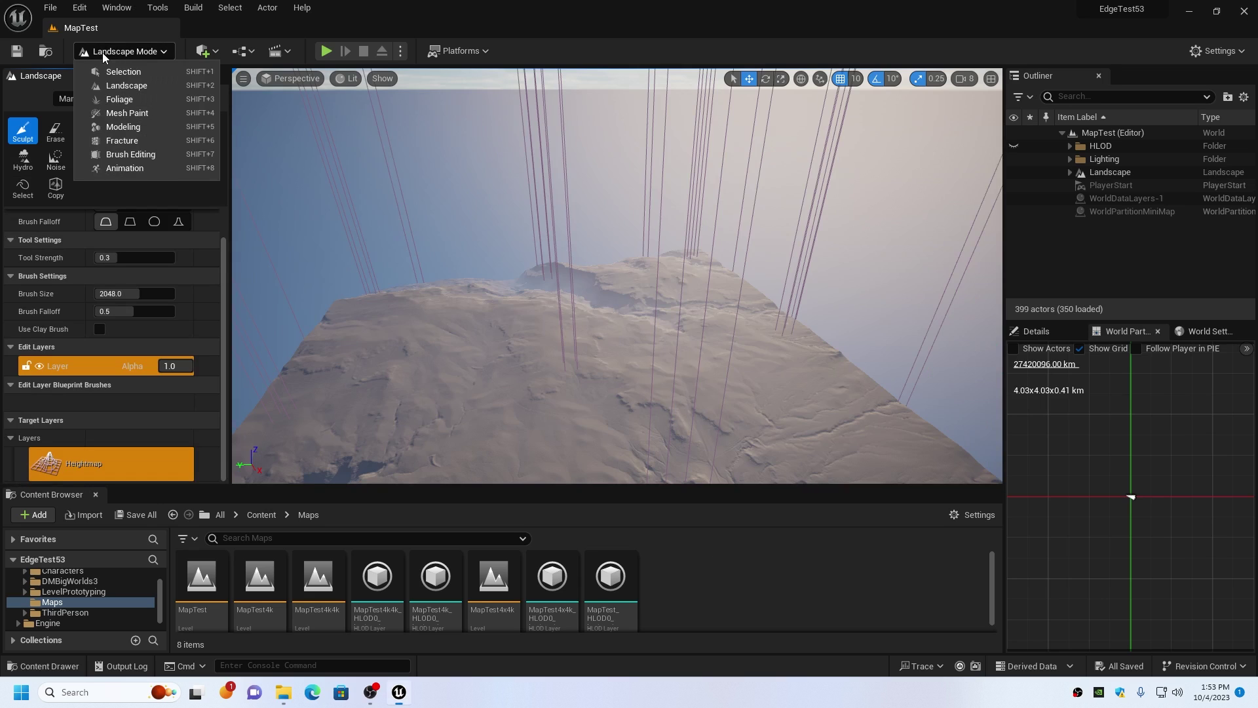
pyautogui.click(118, 87)
pyautogui.moveTo(616, 275); pyautogui.dragTo(695, 249, button='right')
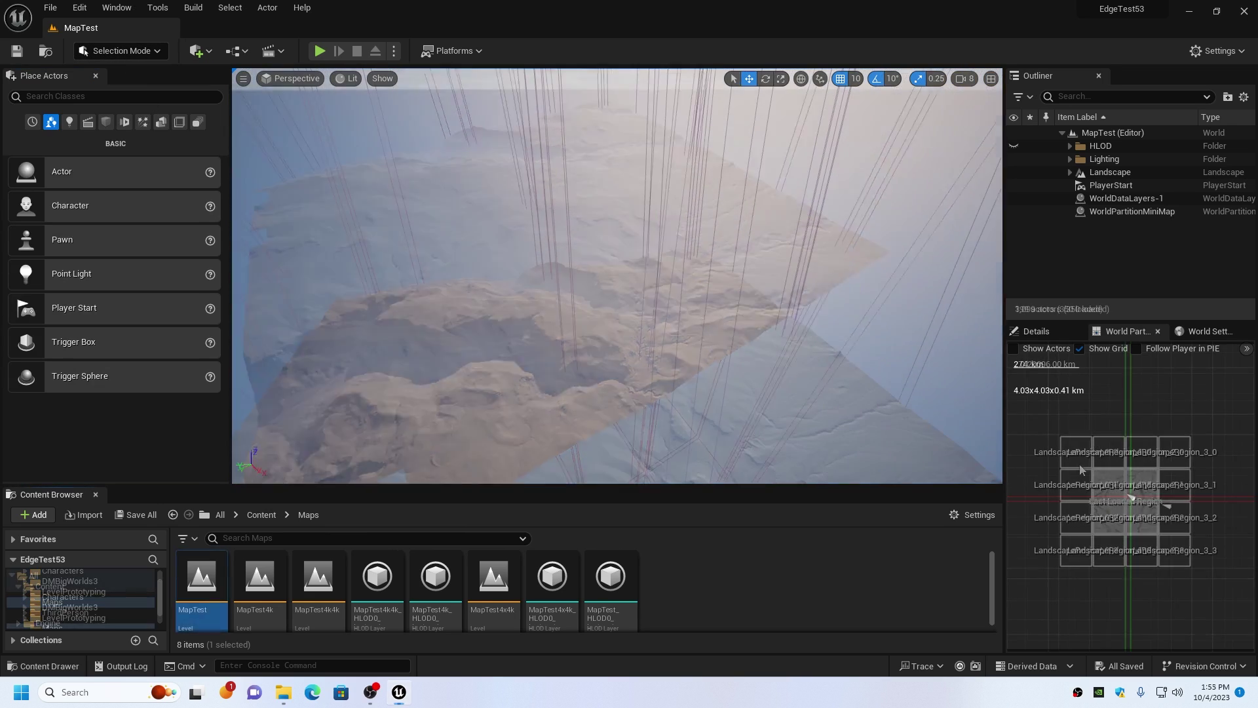
pyautogui.moveTo(1042, 415); pyautogui.dragTo(1214, 588)
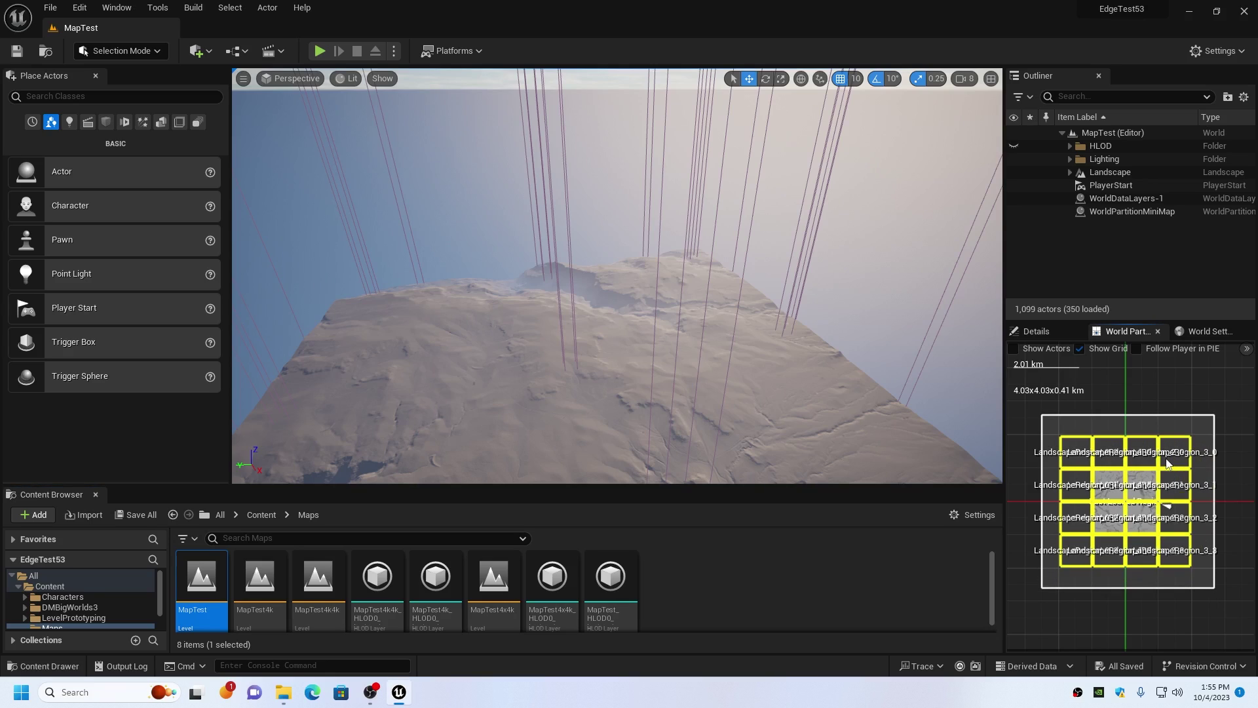
pyautogui.rightClick(1167, 462)
pyautogui.click(1176, 489)
# - Set the X location of the Landscape actor to -403200
pyautogui.moveTo(745, 408); pyautogui.dragTo(964, 390, button='right')
pyautogui.click(1110, 173)
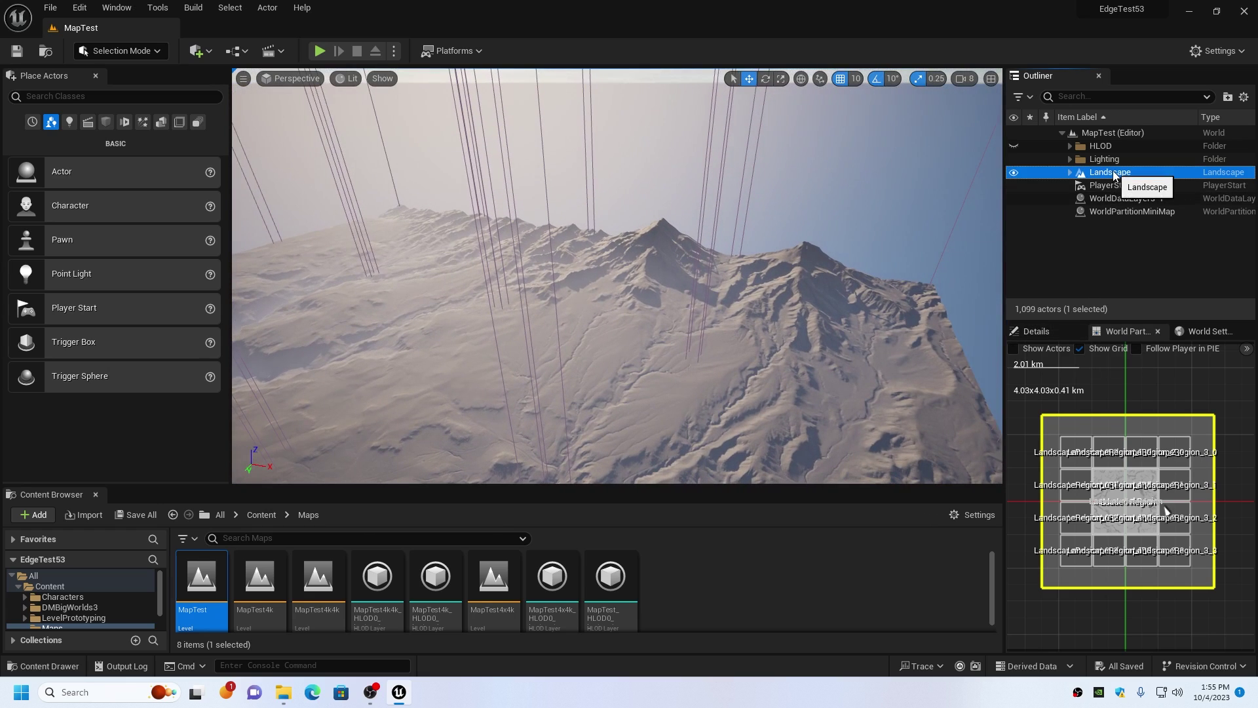
pyautogui.click(1037, 331)
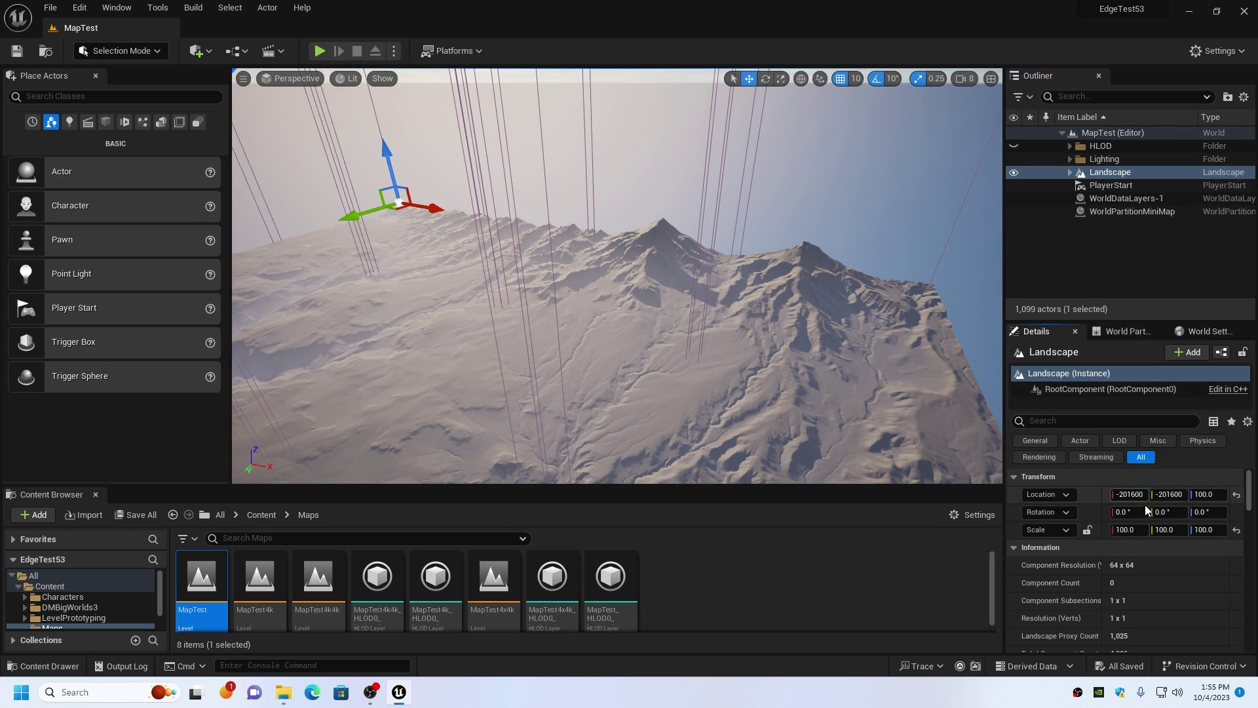
pyautogui.click(1120, 496)
pyautogui.click(1120, 495)
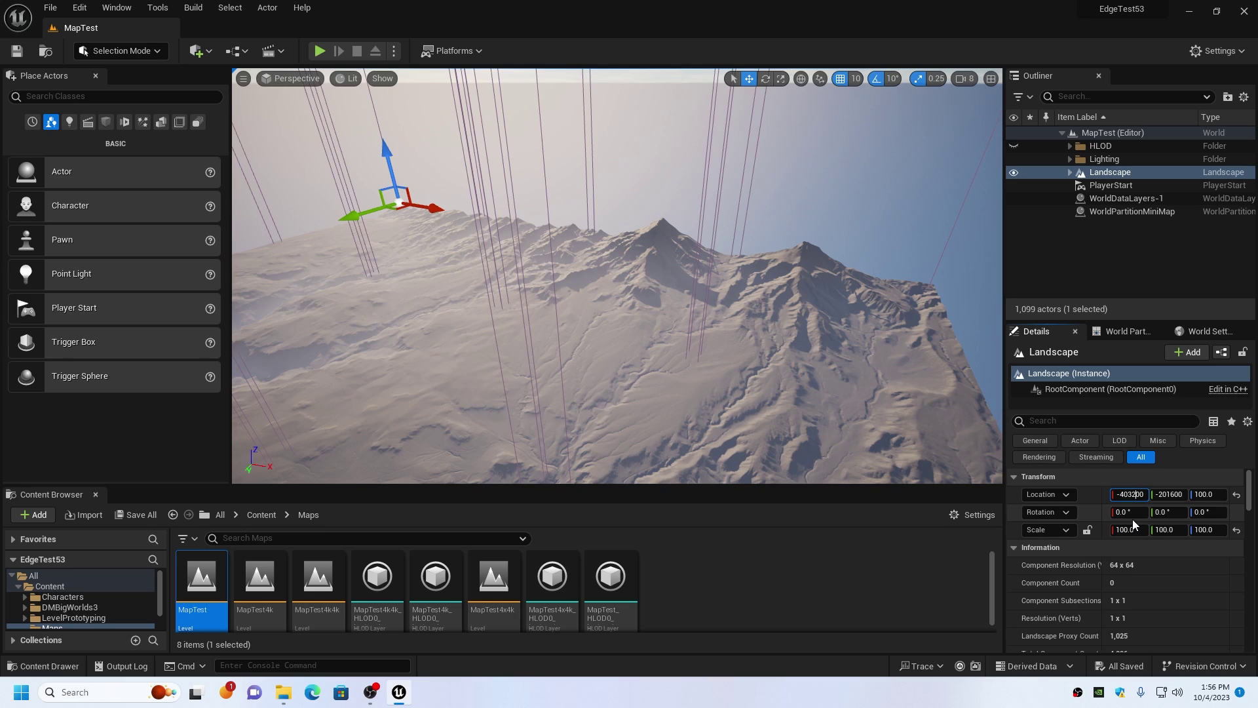
pyautogui.press('Return')
# - Show the whole landscape in the orthographic Top view of the viewport
pyautogui.click(291, 78)
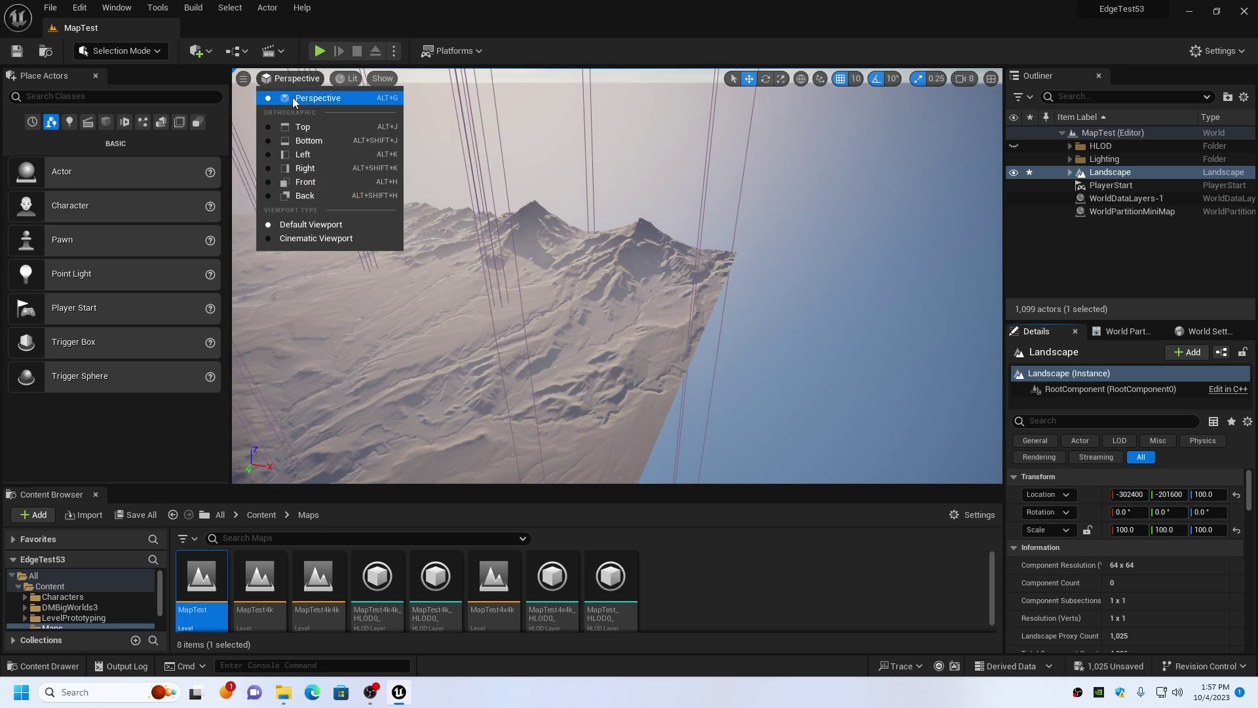
pyautogui.scroll(-6, 648, 376)
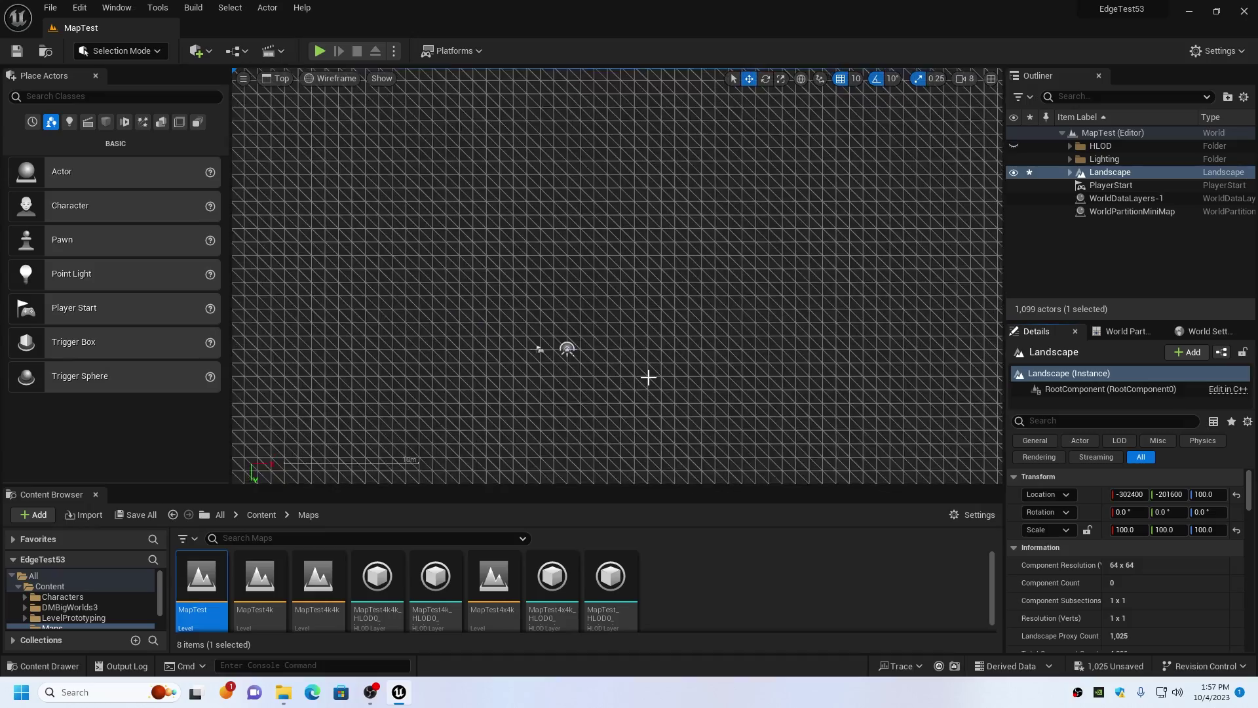
pyautogui.scroll(-5, 649, 377)
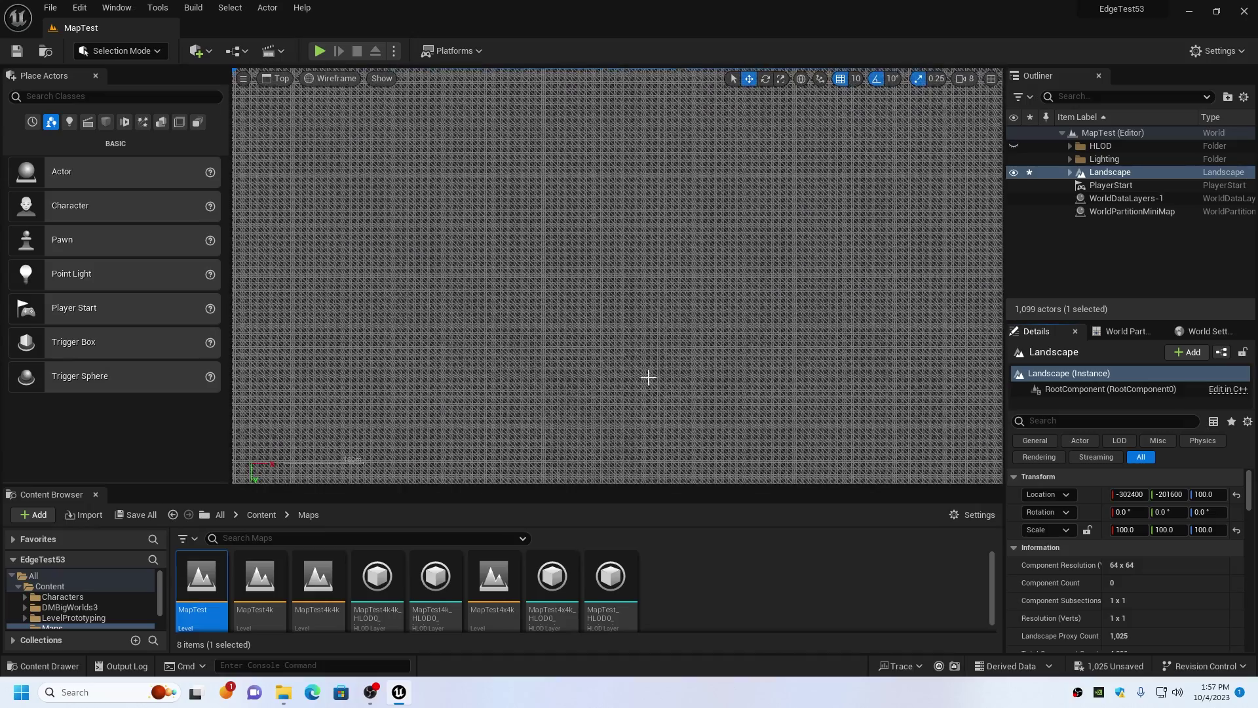
pyautogui.scroll(-4, 649, 377)
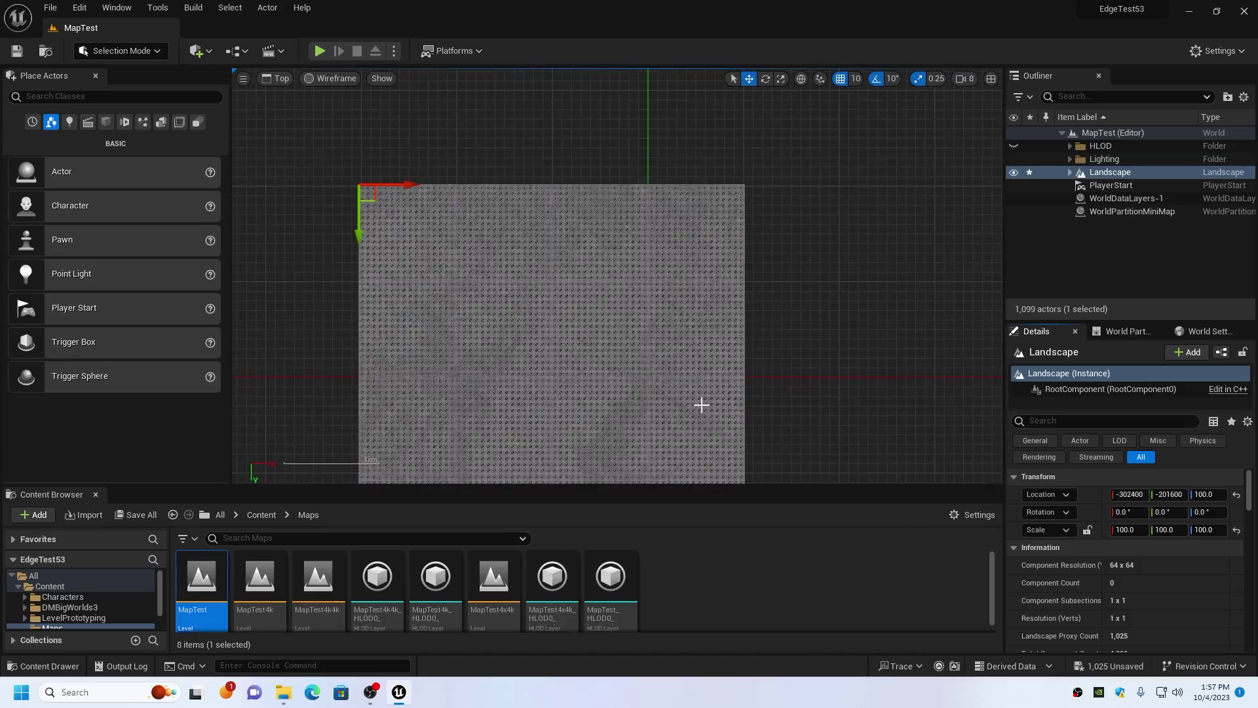
# - Set the Landscape actor's X location to -403200 and return the viewport to the Perspective view
pyautogui.click(1128, 495)
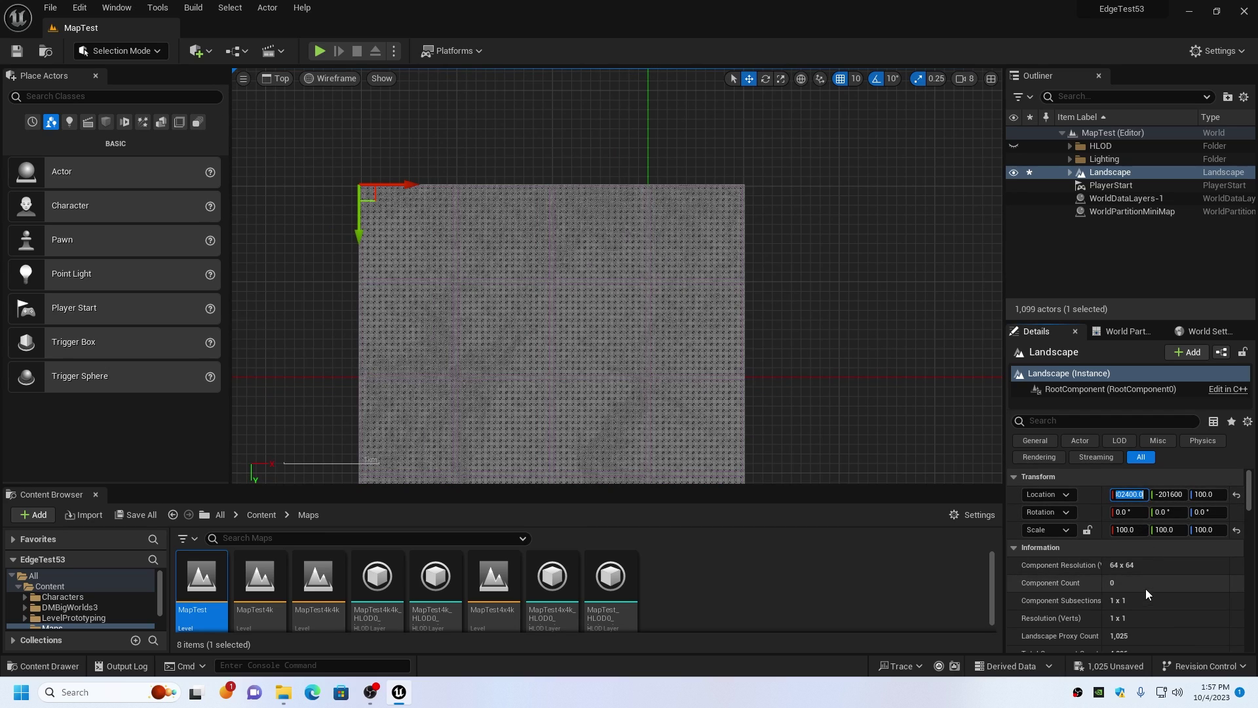
pyautogui.press('Home')
pyautogui.press('Right')
pyautogui.press('Delete')
pyautogui.press('Delete')
pyautogui.press('Delete')
pyautogui.press('Delete')
pyautogui.write('40')
pyautogui.write('32')
pyautogui.press('Return')
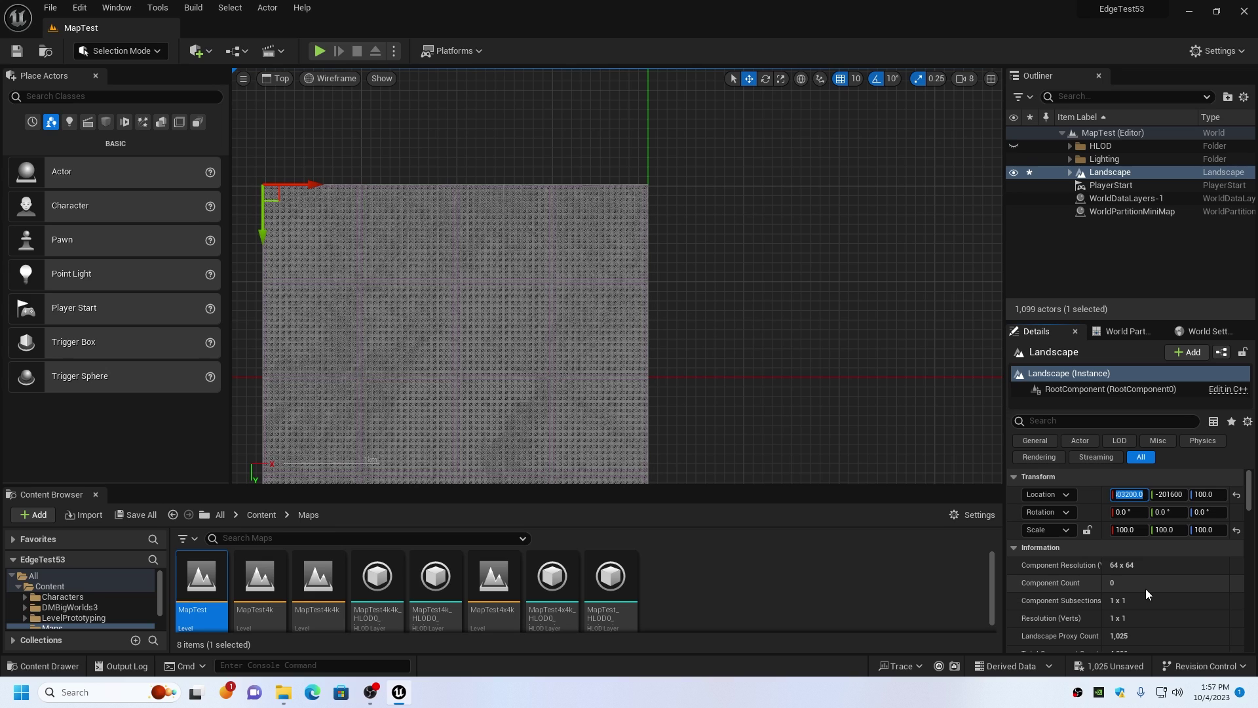
pyautogui.click(278, 78)
pyautogui.click(296, 98)
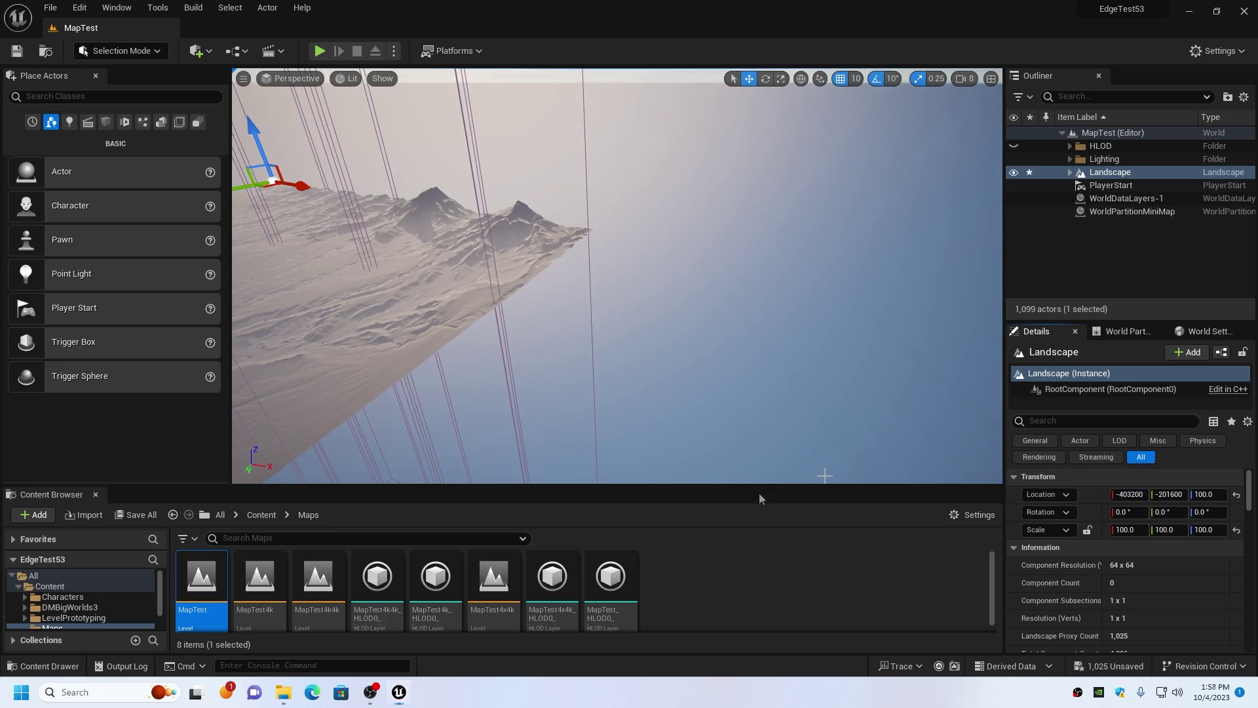
# - Set up a new landscape imported from file in Landscape mode, using the heightmap Tile4033A-01.png in D:\Temp
pyautogui.click(125, 53)
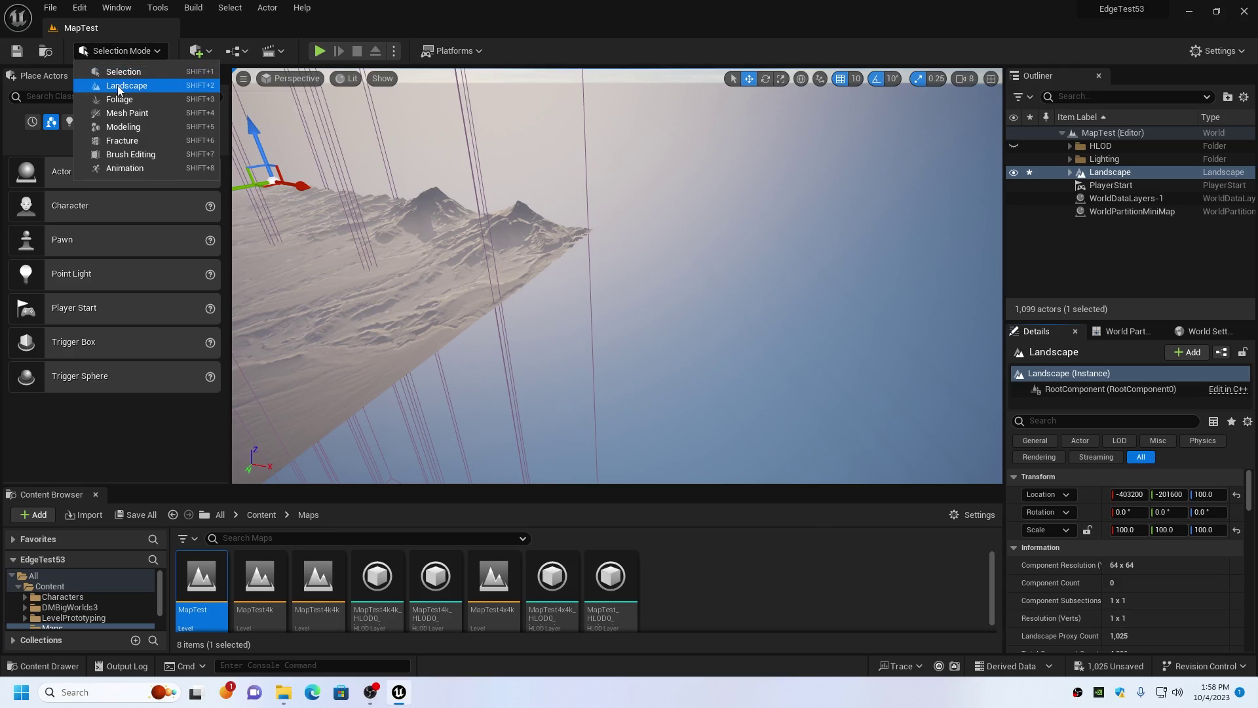
pyautogui.click(116, 87)
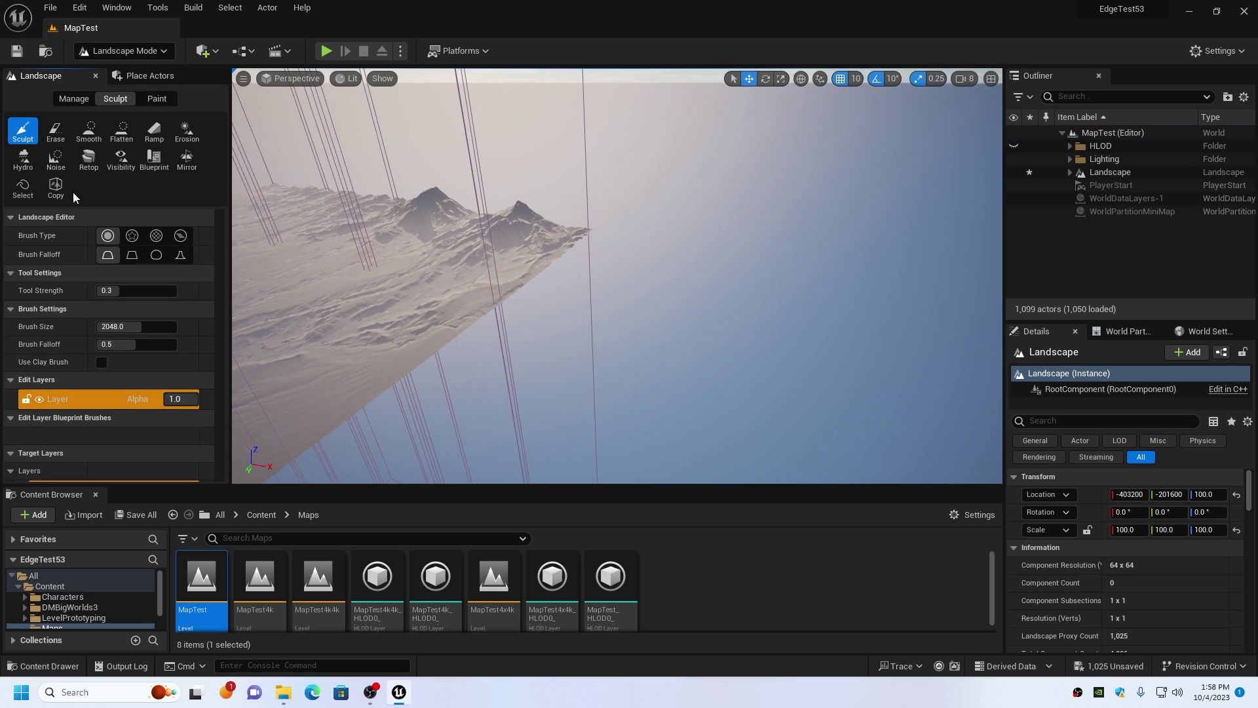
pyautogui.click(66, 100)
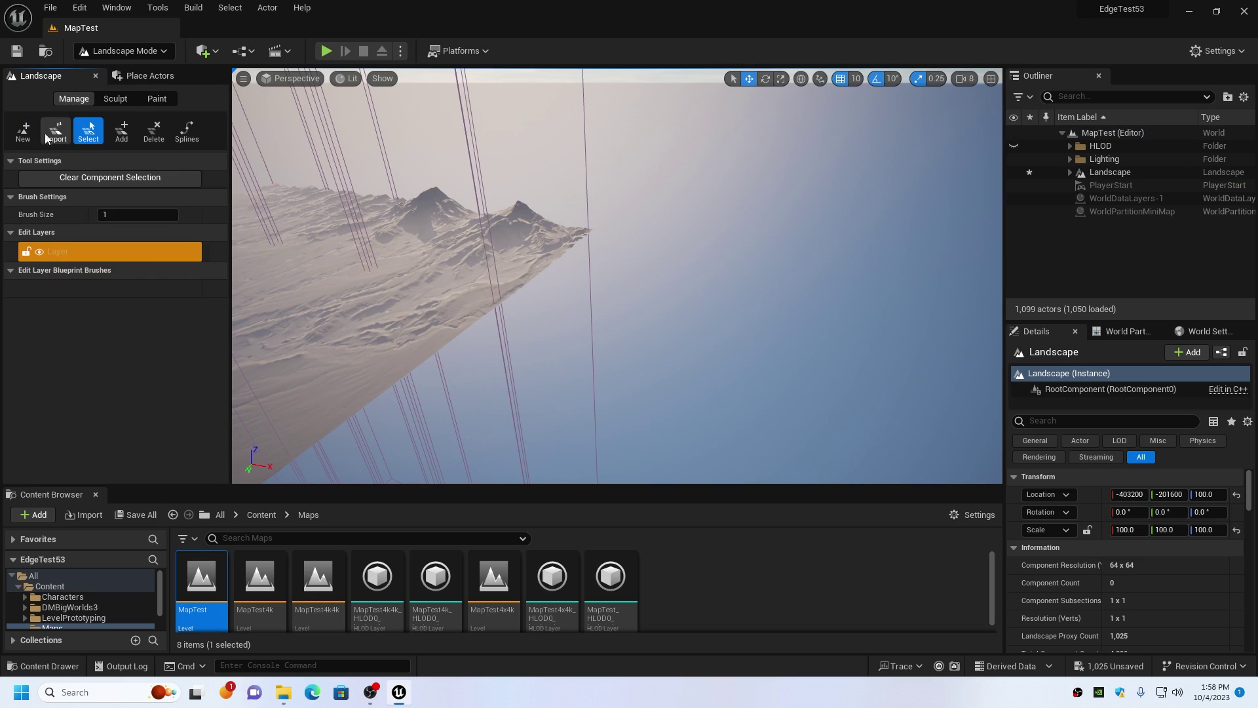
pyautogui.click(23, 131)
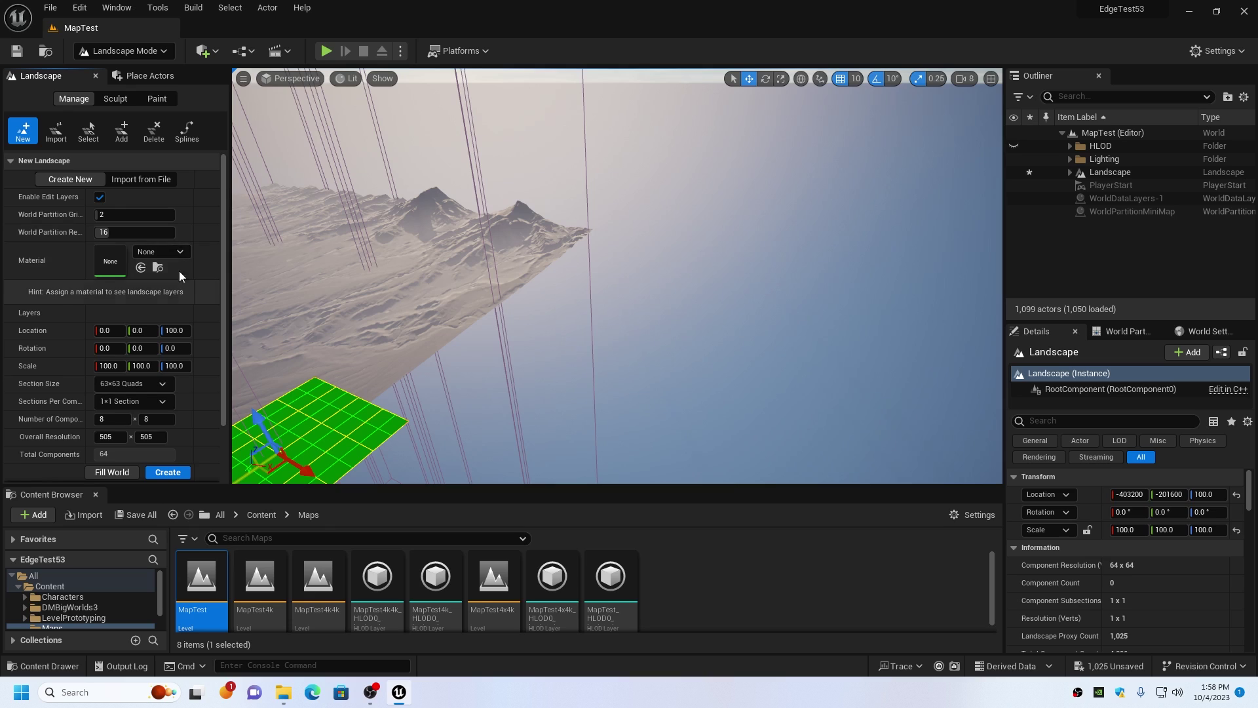
pyautogui.click(143, 175)
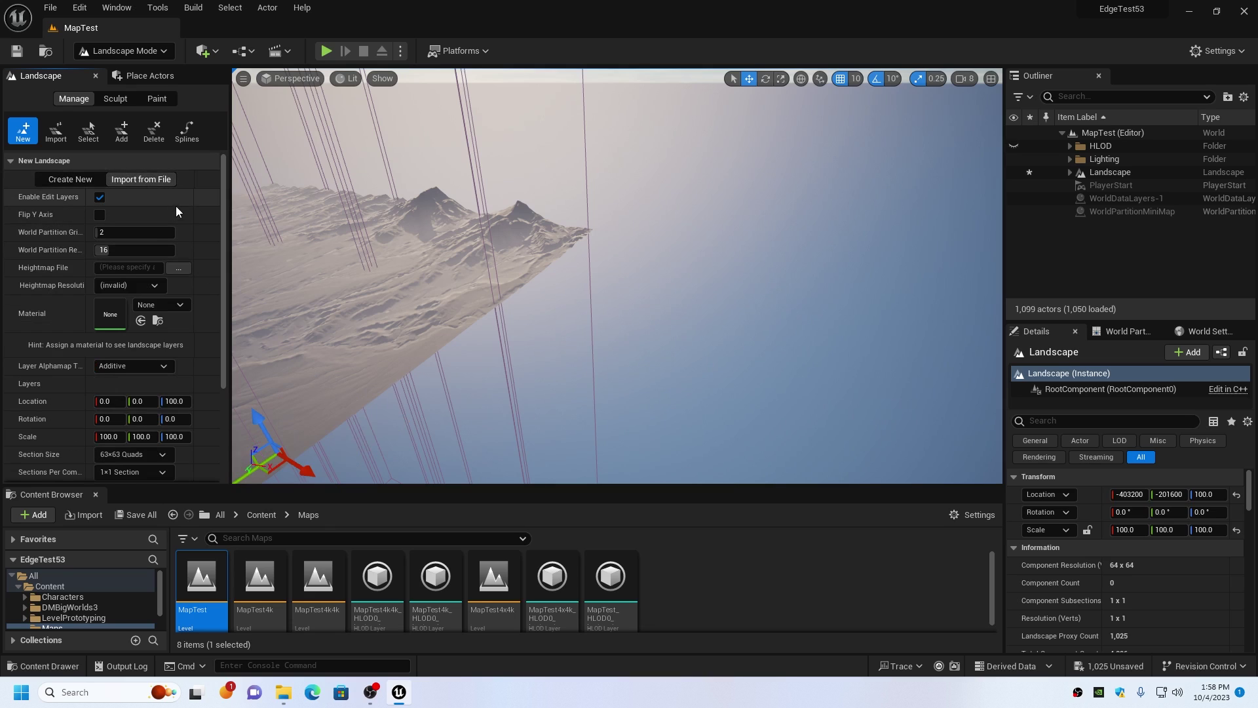
pyautogui.click(183, 266)
pyautogui.click(843, 309)
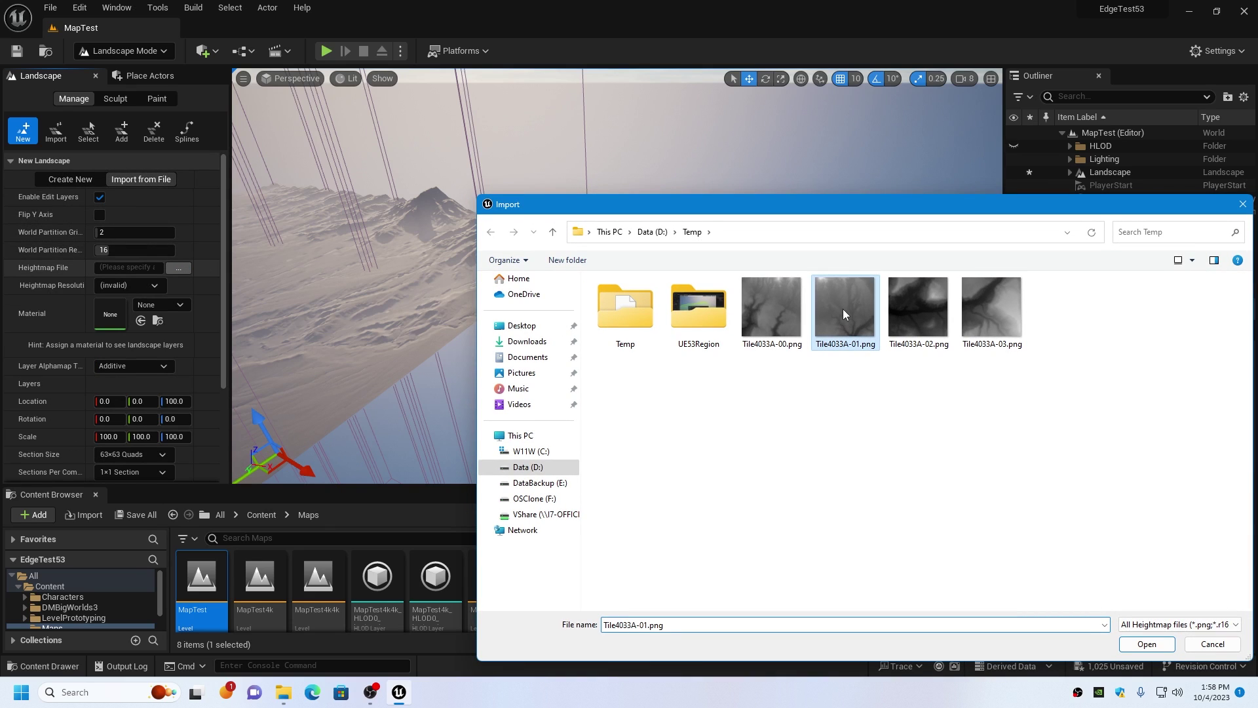
pyautogui.click(1147, 644)
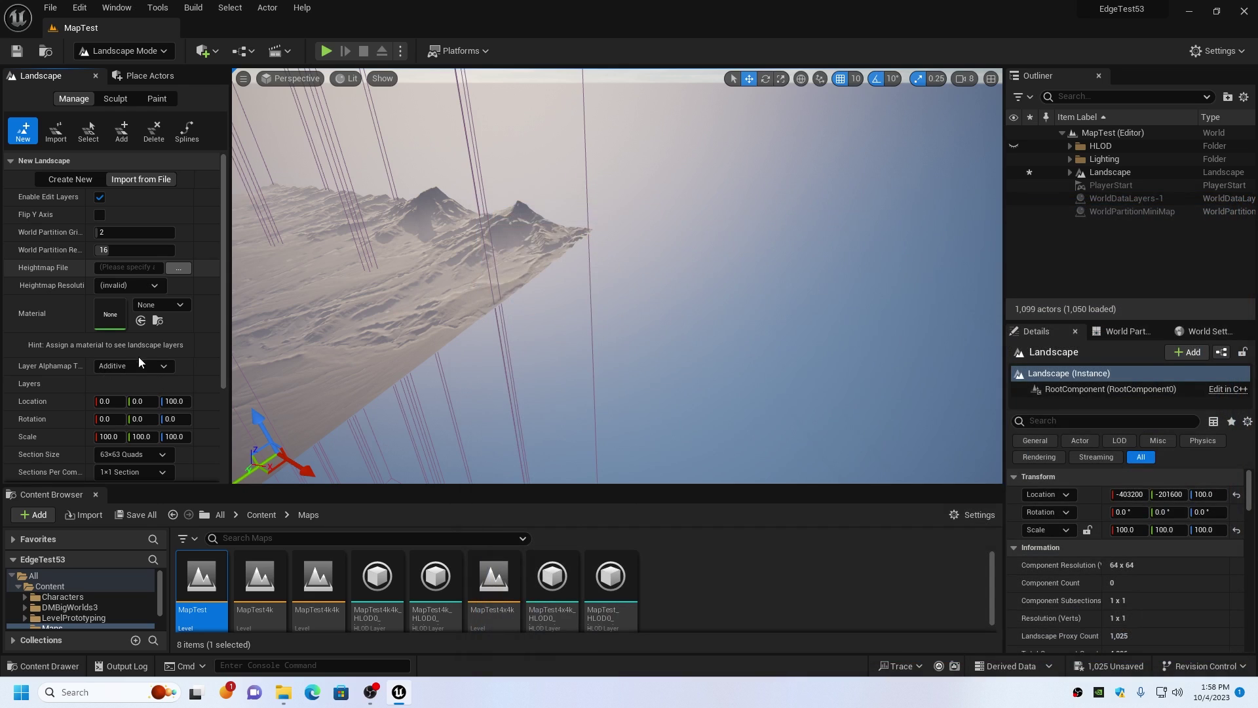
# - Assign the MI_AutoMaterial material instance to the new landscape
pyautogui.scroll(-3, 215, 349)
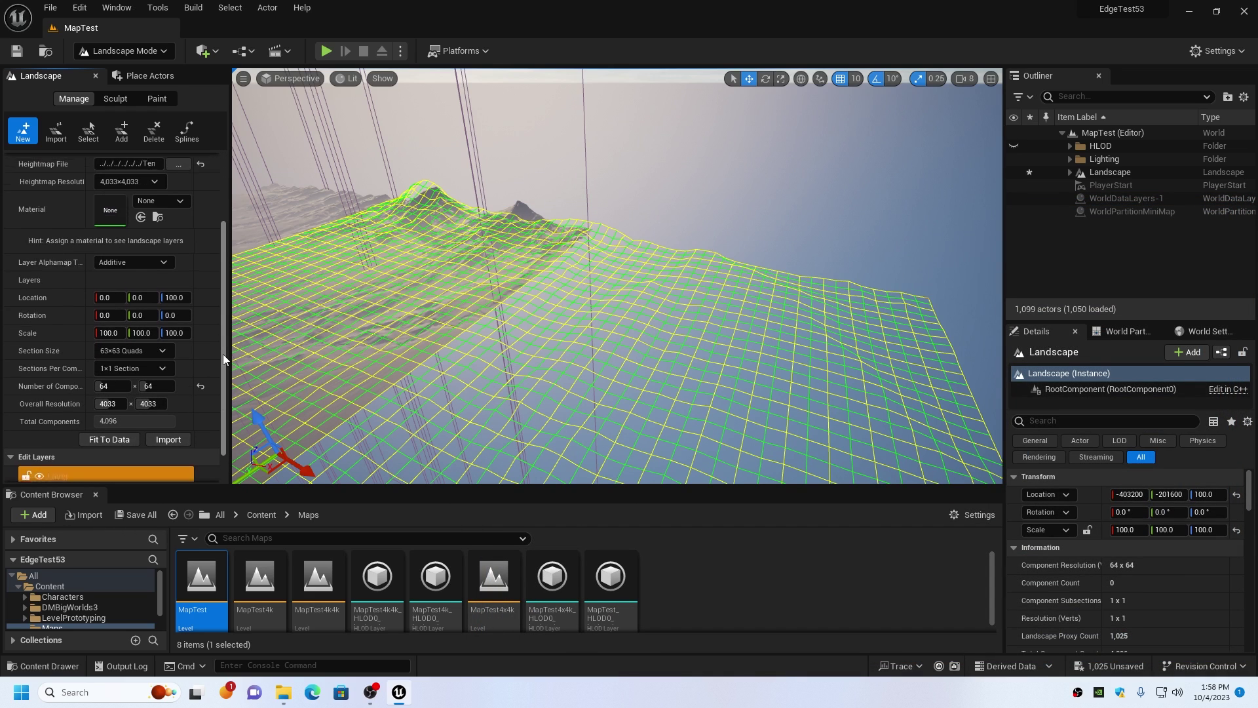
pyautogui.click(179, 222)
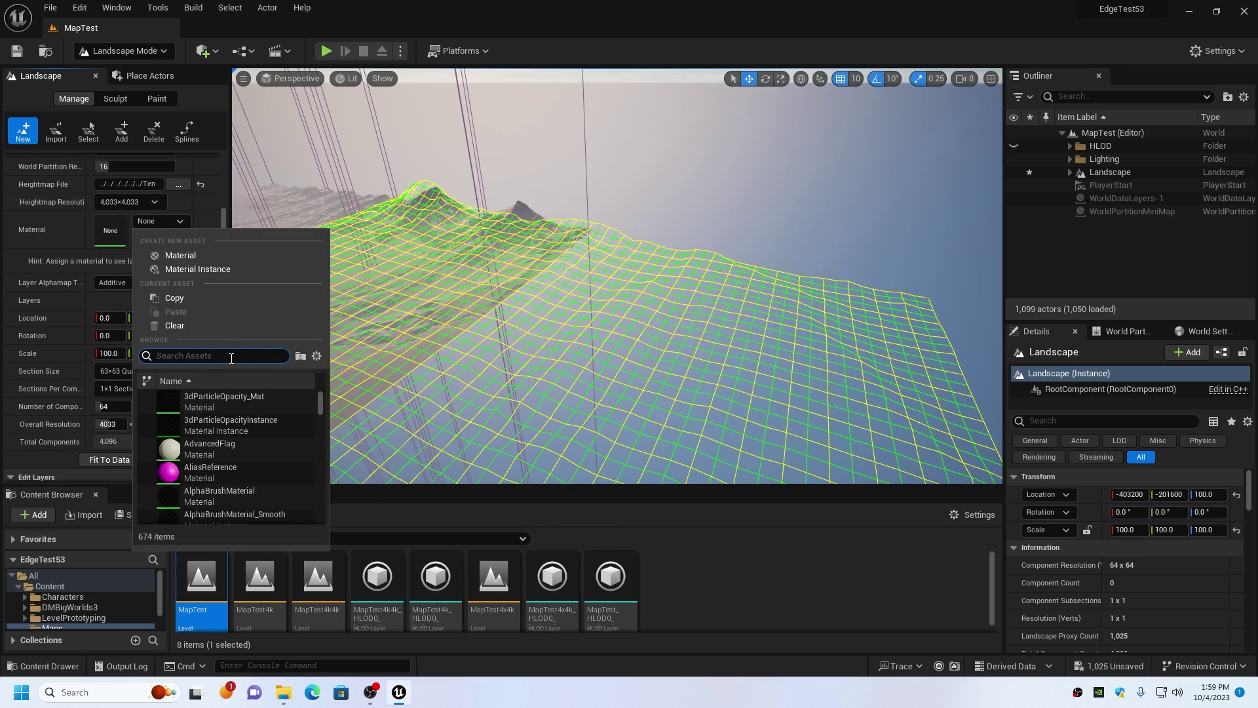
pyautogui.write('MI_')
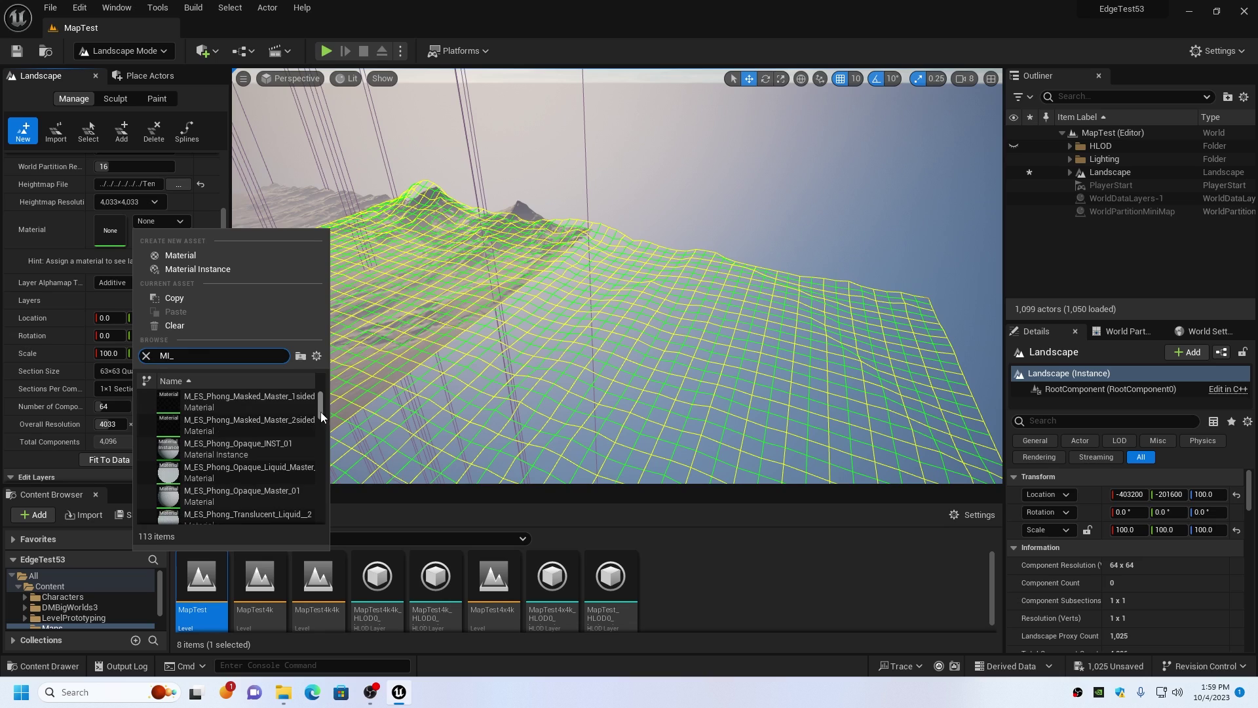
pyautogui.moveTo(320, 394); pyautogui.dragTo(319, 411)
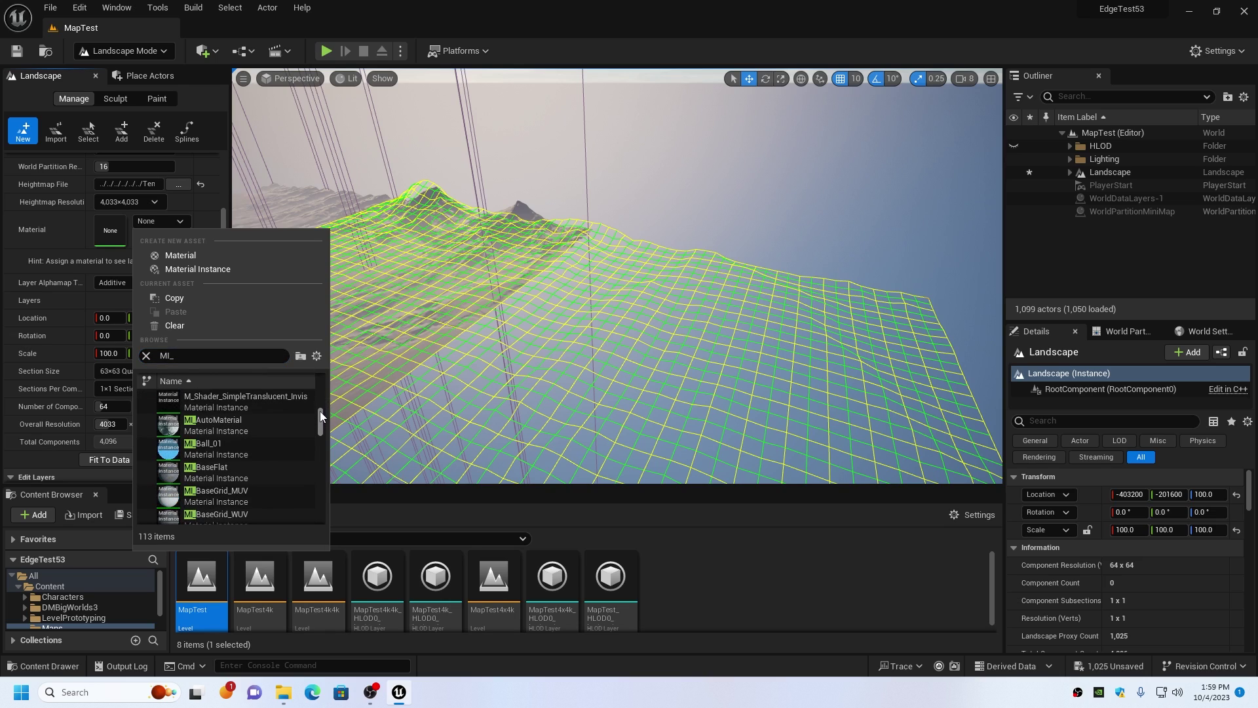
pyautogui.click(252, 423)
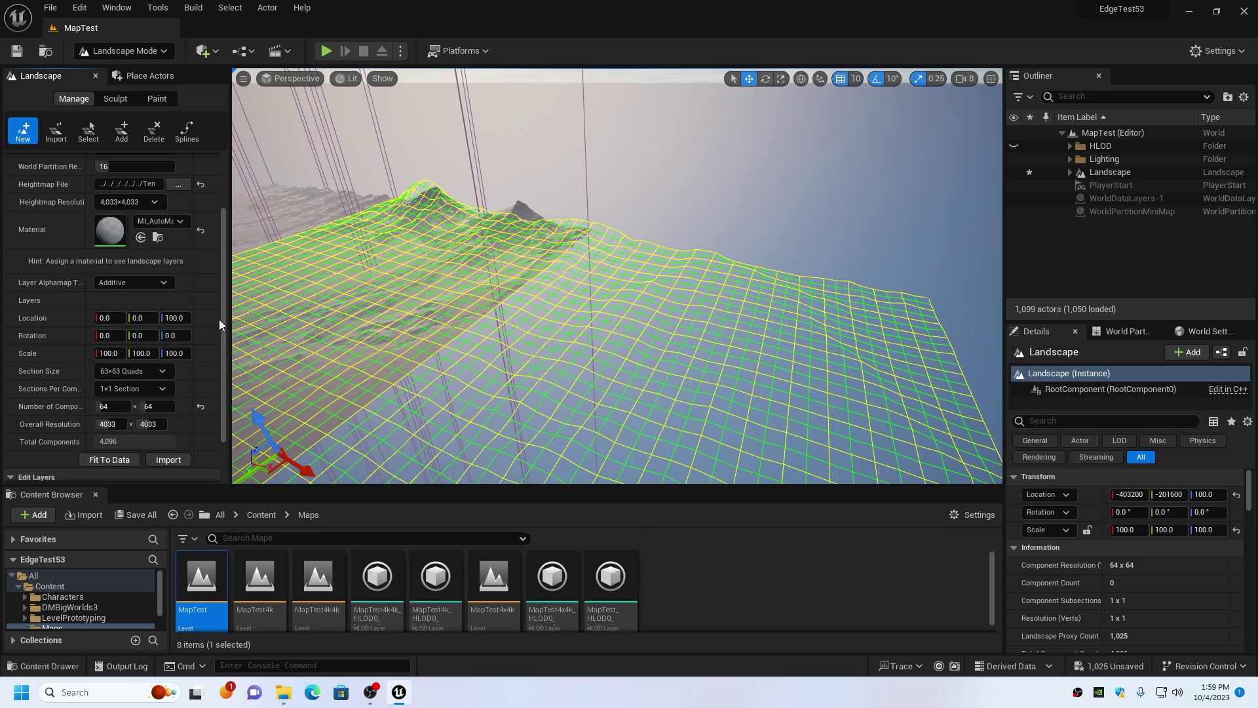
# - Set the new landscape's X location to 201600 and import it
pyautogui.click(111, 316)
pyautogui.click(115, 261)
pyautogui.click(114, 258)
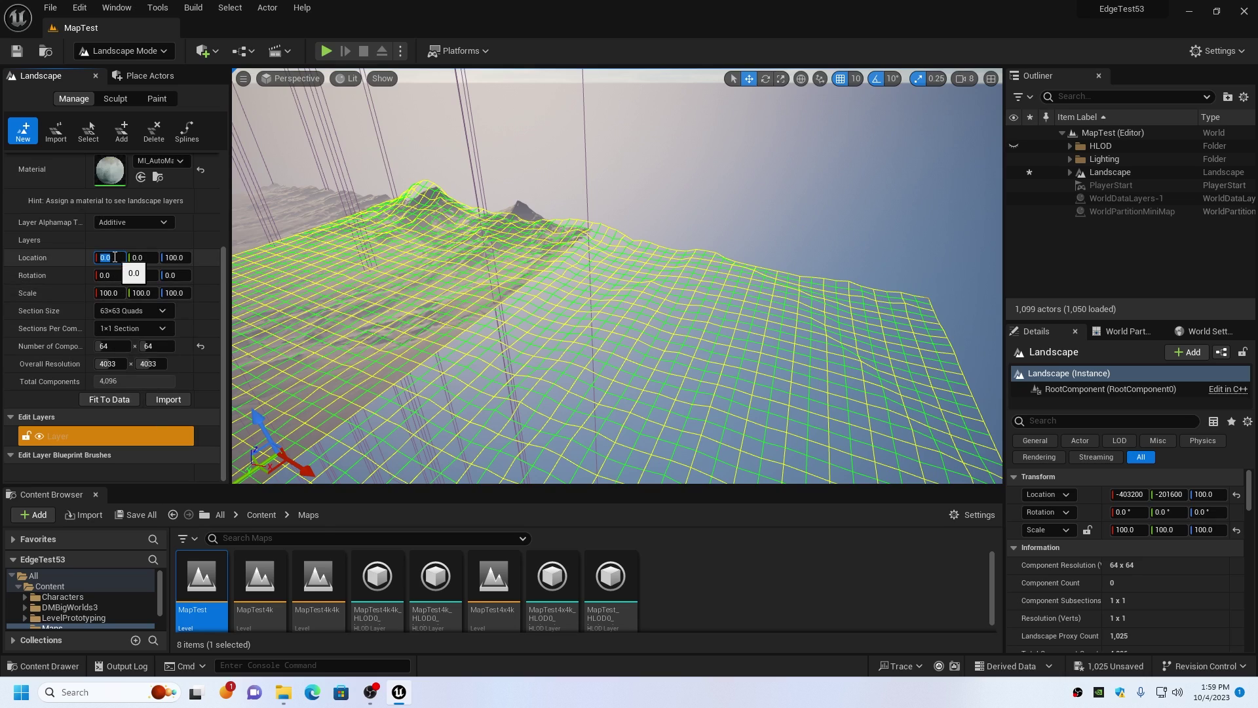
pyautogui.write('-201600')
pyautogui.press('Tab')
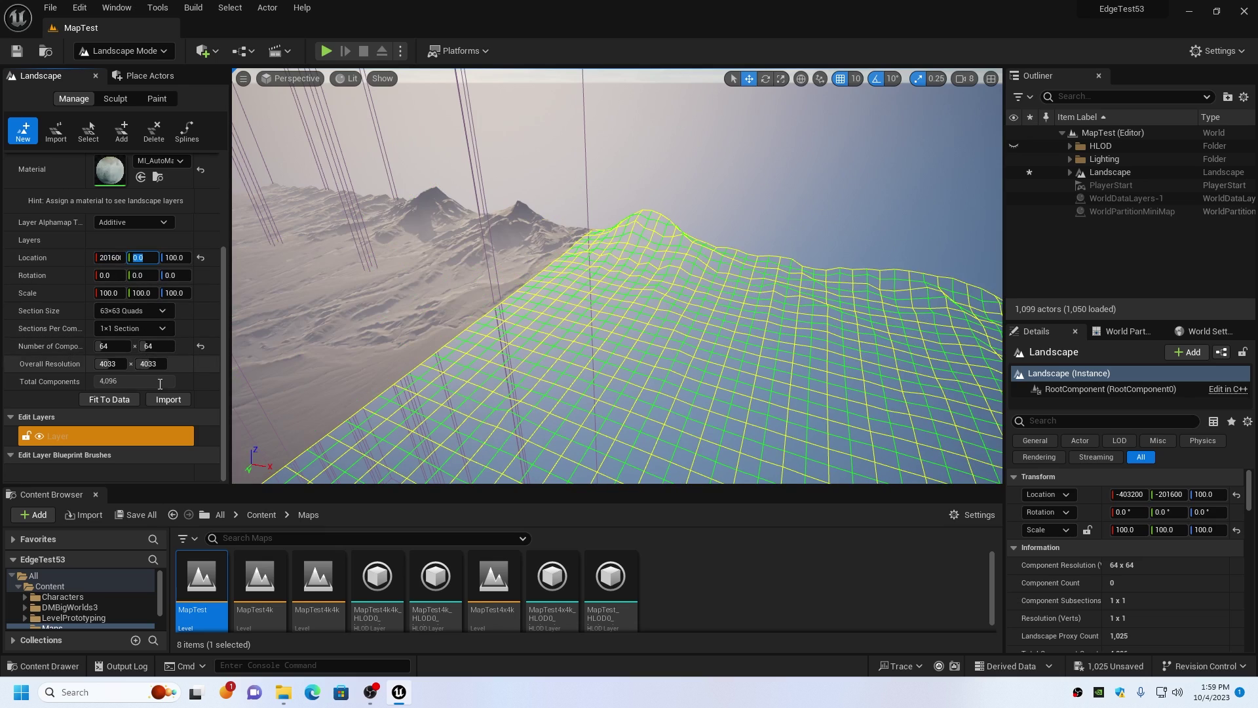
pyautogui.click(161, 399)
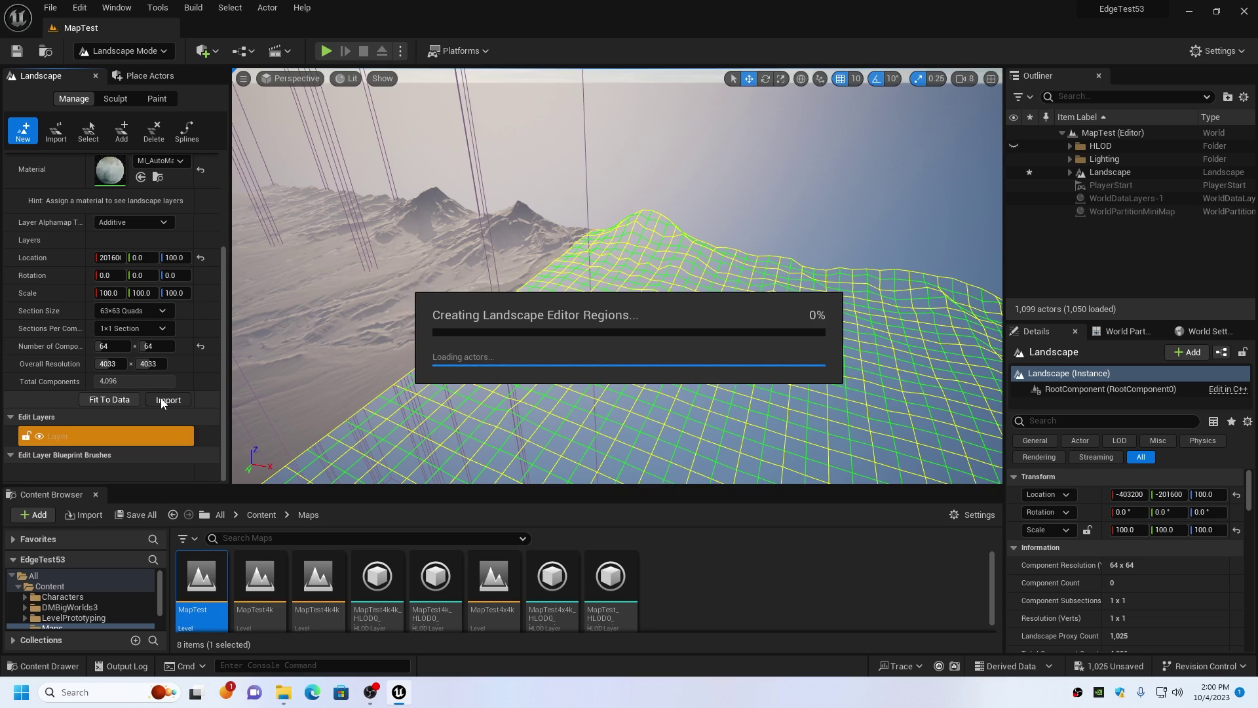
pyautogui.rightClick(1078, 693)
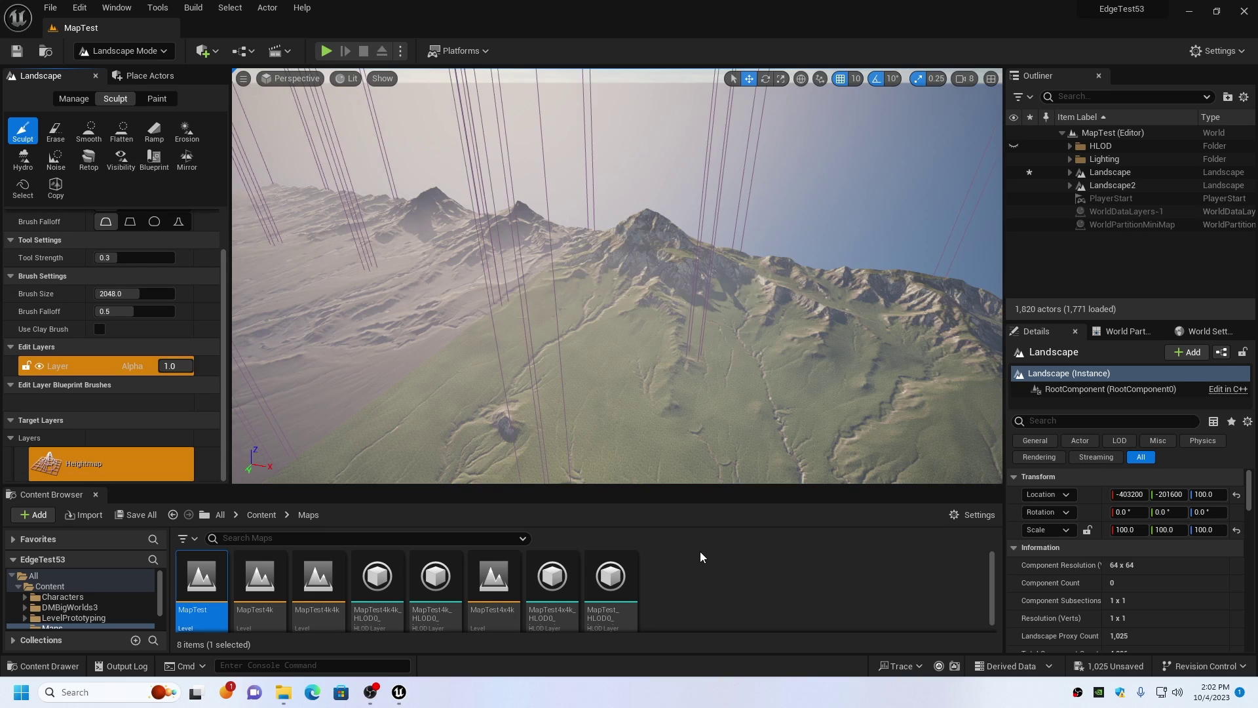
# - Return to Selection mode and lower the PlayerStart to the landscape surface, at a Z location of about -5448
pyautogui.click(126, 50)
pyautogui.click(139, 72)
pyautogui.moveTo(616, 276); pyautogui.dragTo(511, 275, button='right')
pyautogui.click(1118, 201)
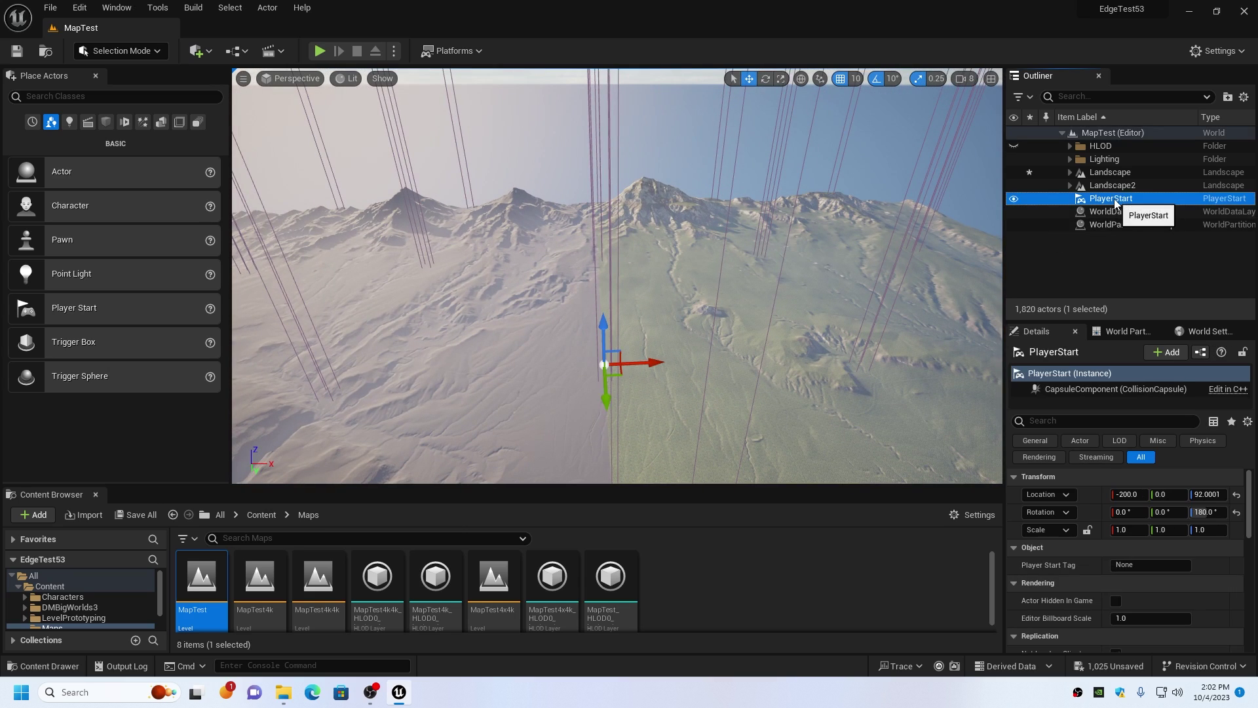
pyautogui.moveTo(615, 275); pyautogui.dragTo(583, 291, button='right')
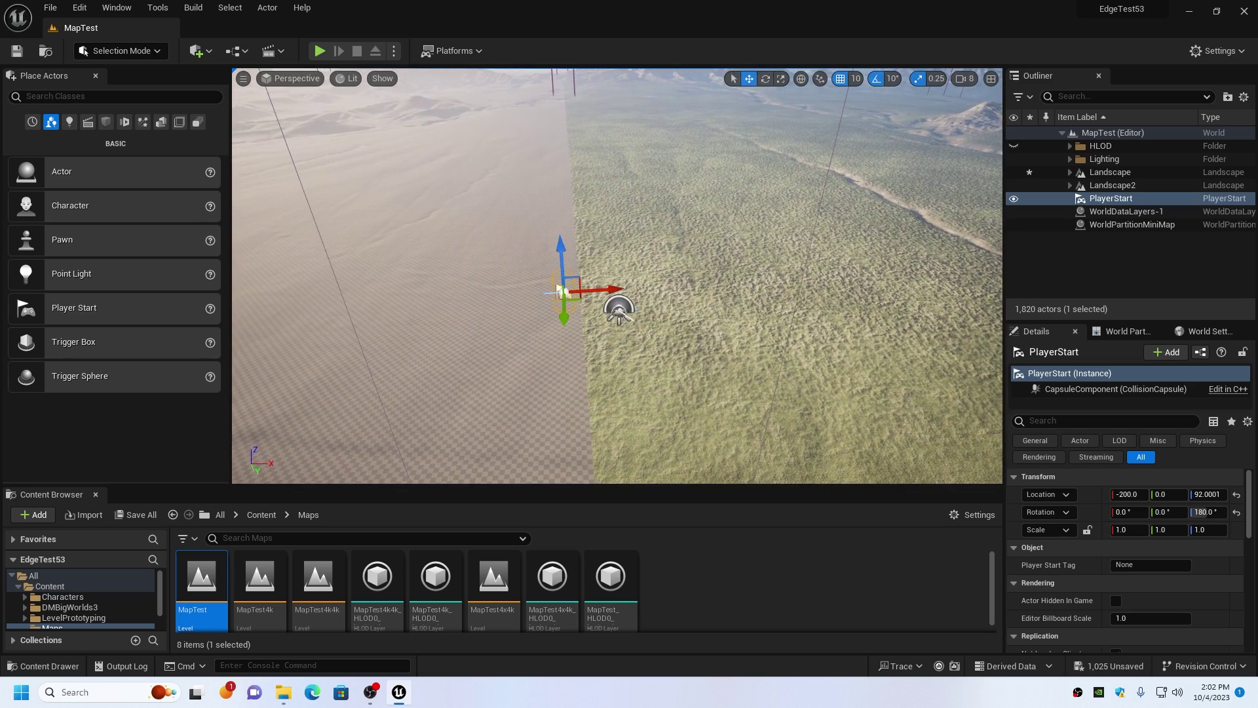
pyautogui.keyDown('shift'); pyautogui.moveTo(562, 249); pyautogui.dragTo(562, 292); pyautogui.keyUp('shift')
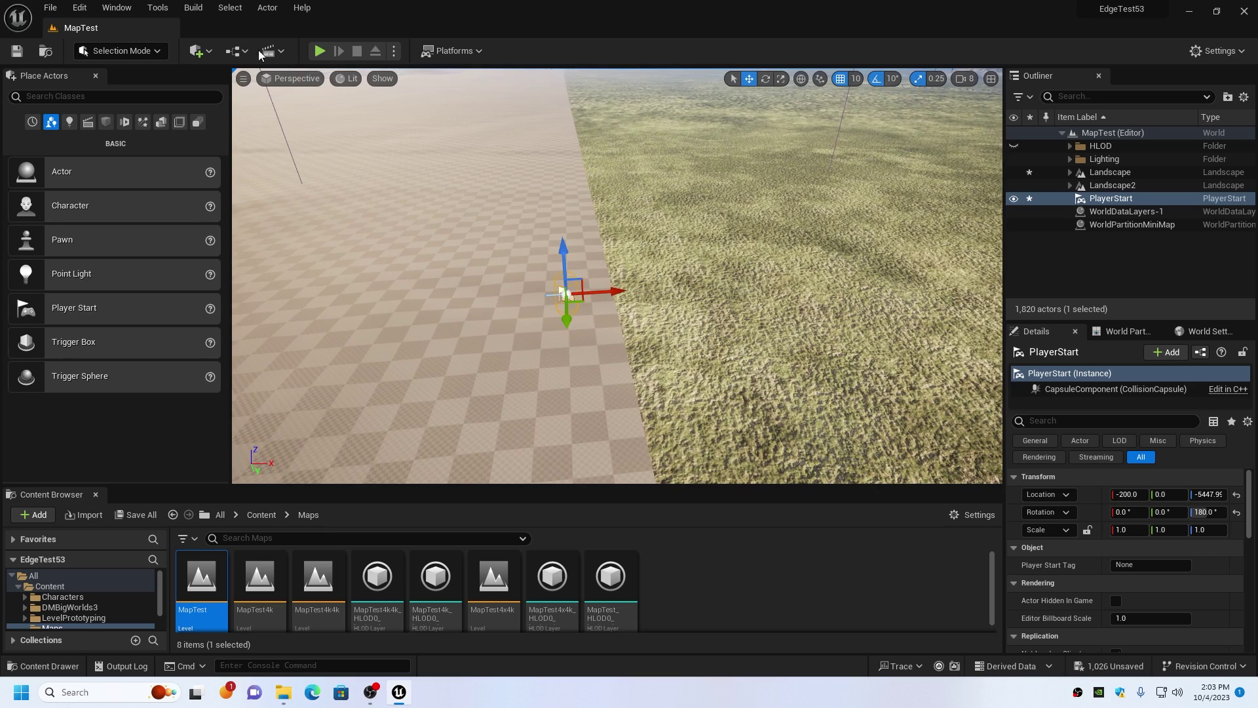
# - Play the level in the editor and run the character along the seam between the two landscapes
pyautogui.click(319, 52)
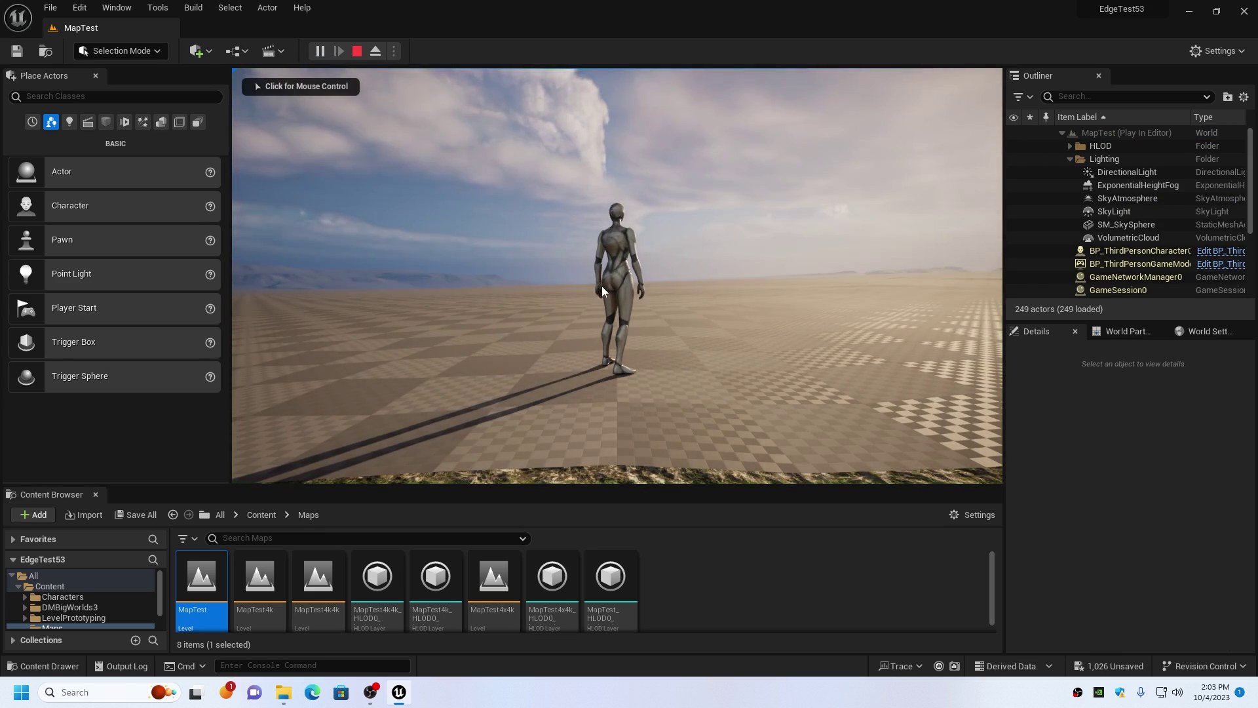
pyautogui.click(602, 291)
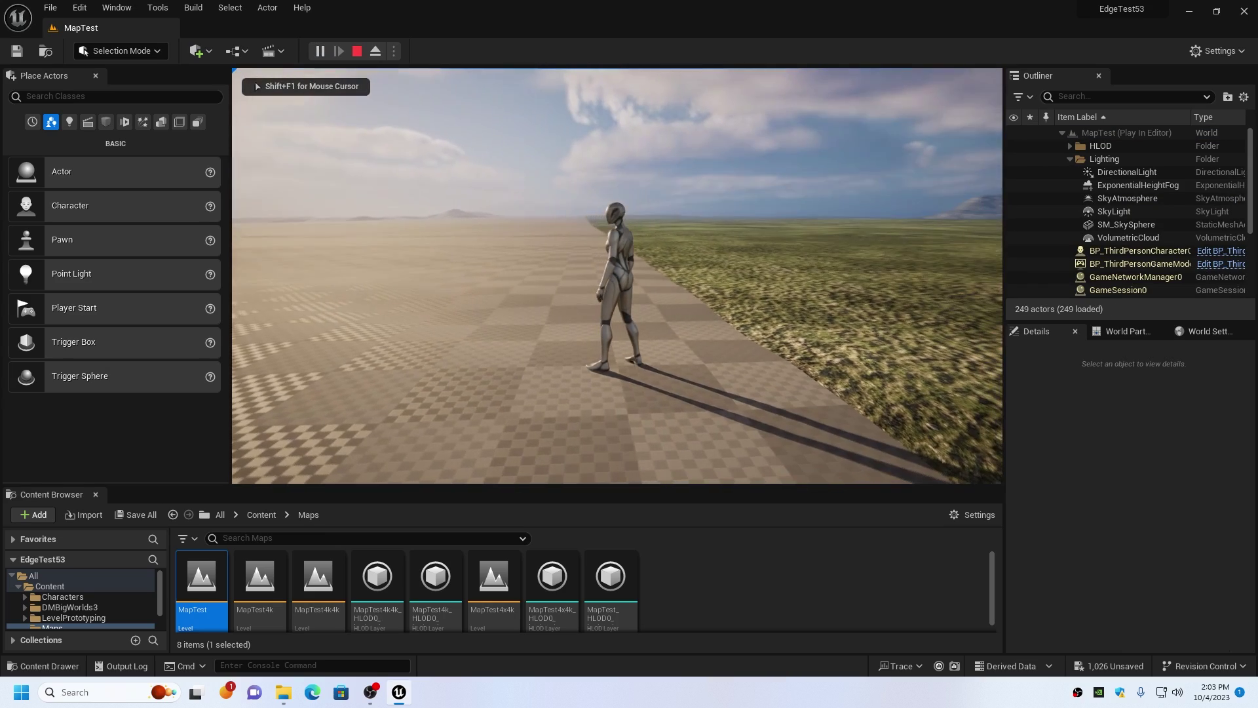
pyautogui.press('w')
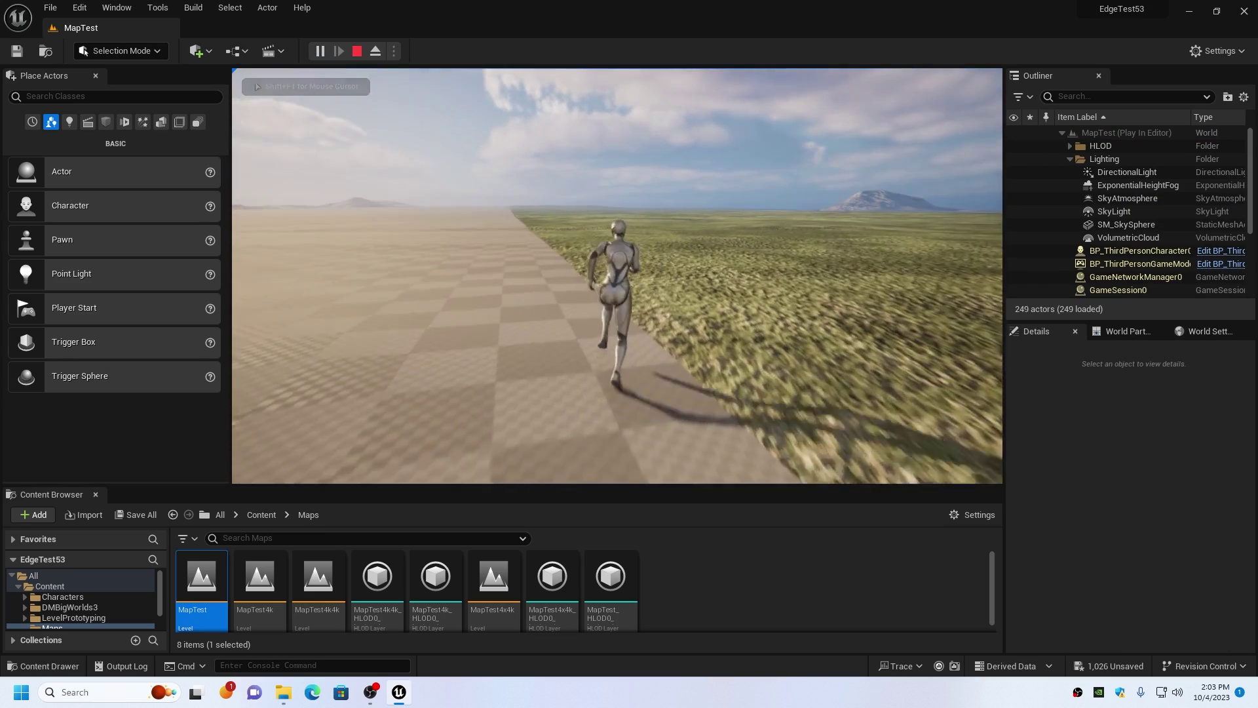